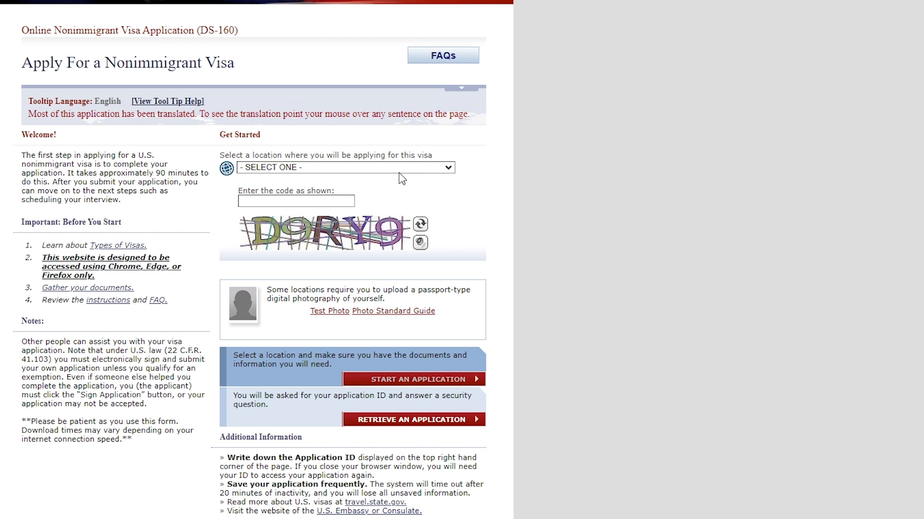
- Choose ALBANIA, TIRANA as the application location, enter the displayed verification code and start a new application
left_click(413, 168)
left_click(245, 180)
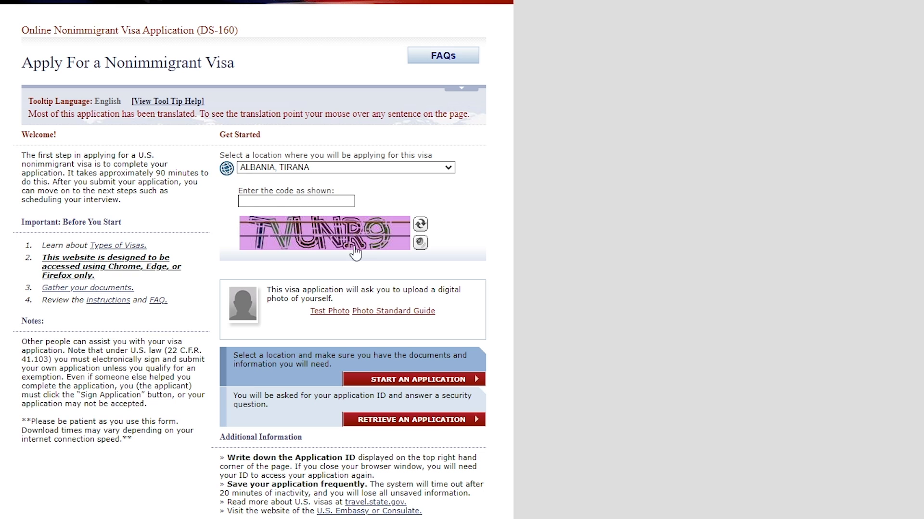
left_click(298, 201)
type("TVUNR9")
left_click(439, 380)
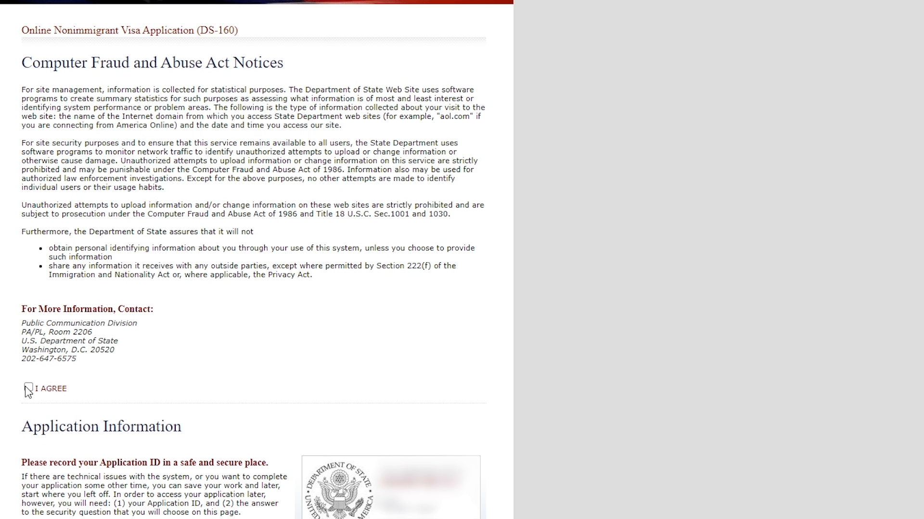
- Agree to the Computer Fraud and Abuse Act notice and open the security question choices
left_click(28, 389)
scroll(98, 470, "down", 5)
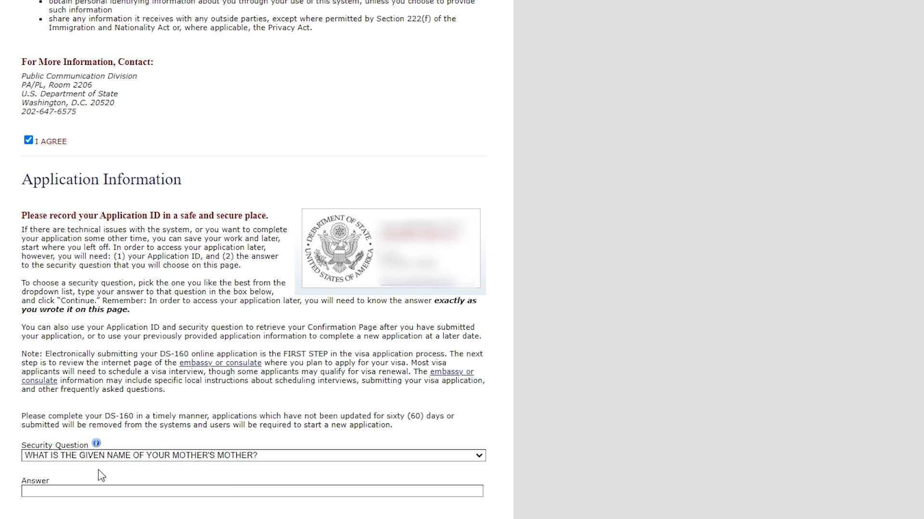
left_click(282, 457)
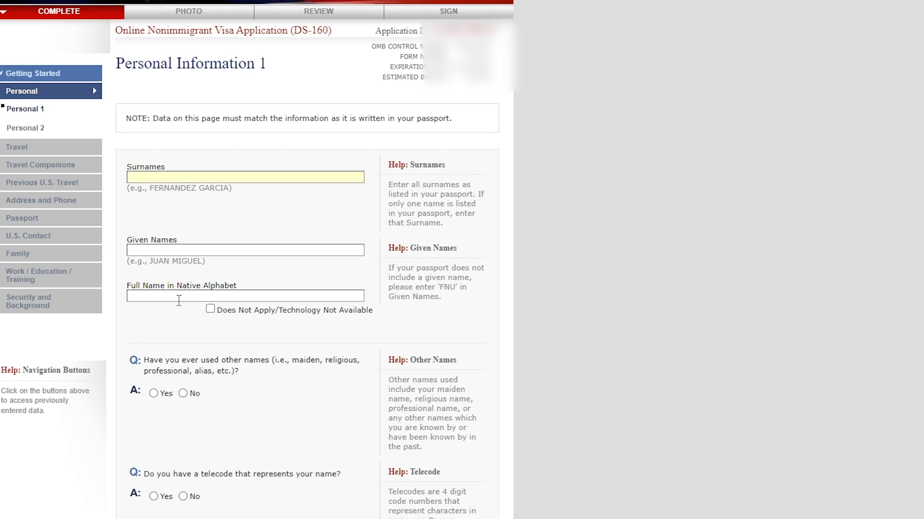
- Review the Personal Information 1 fields, including the marital status options, and continue to Personal 2
scroll(178, 313, "down", 5)
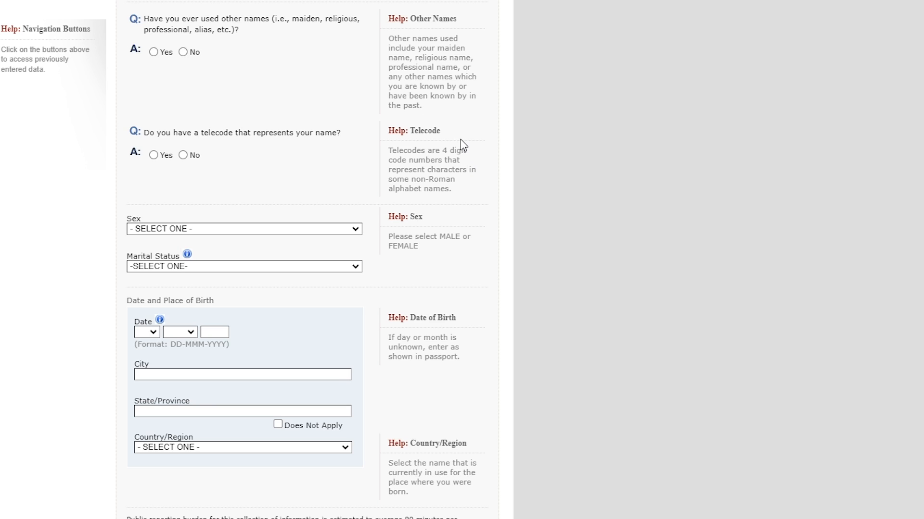
left_click(342, 233)
left_click(342, 233)
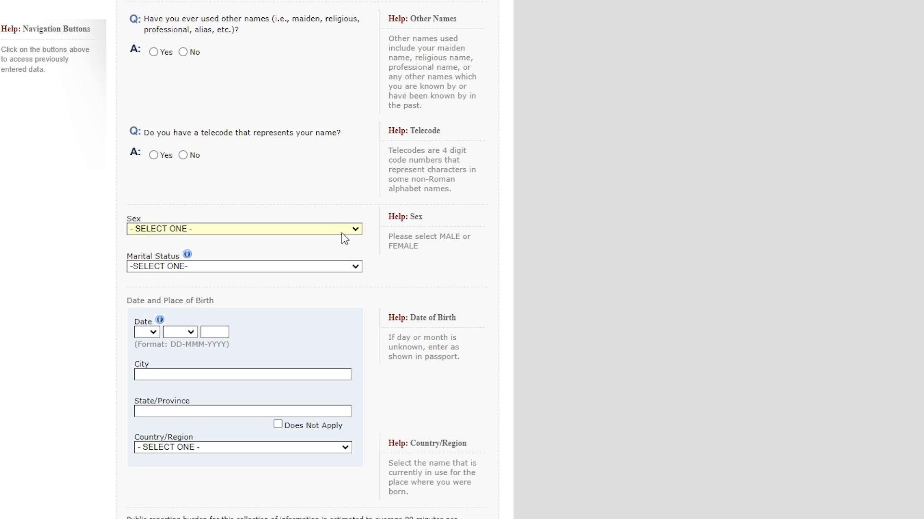
left_click(348, 267)
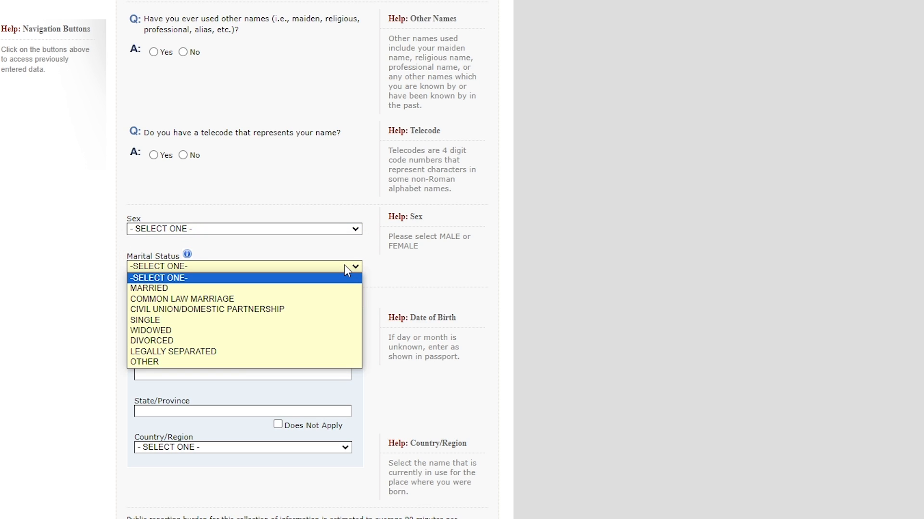
left_click(348, 269)
scroll(339, 221, "down", 3)
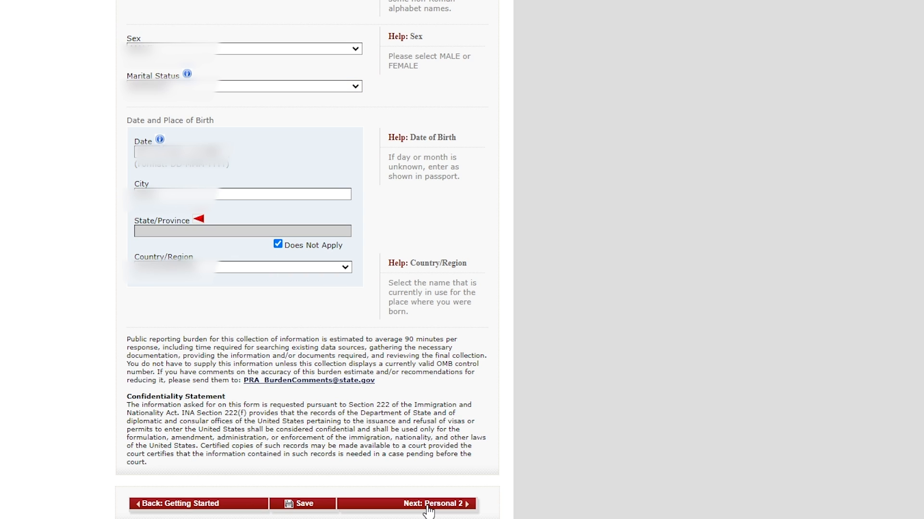
left_click(428, 505)
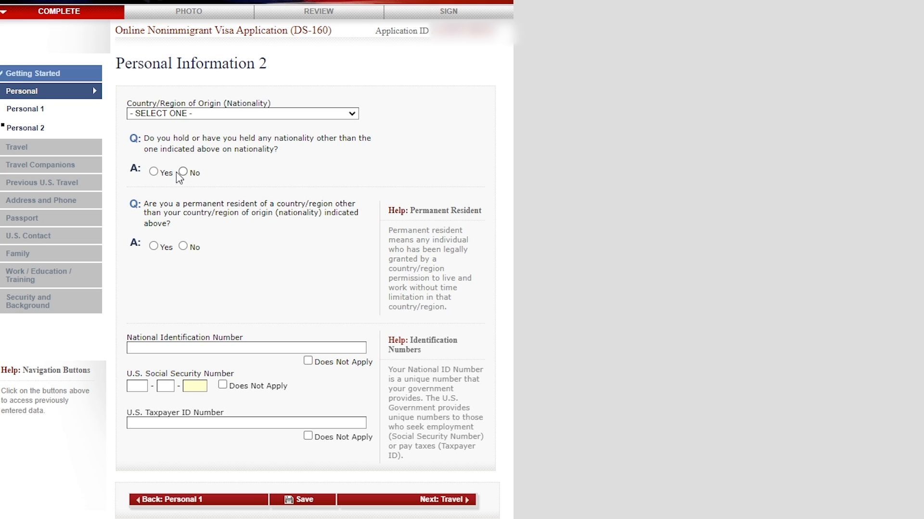
- Answer No to holding another nationality and mark the national ID, U.S. Social Security and U.S. taxpayer ID numbers as Does Not Apply
left_click(154, 172)
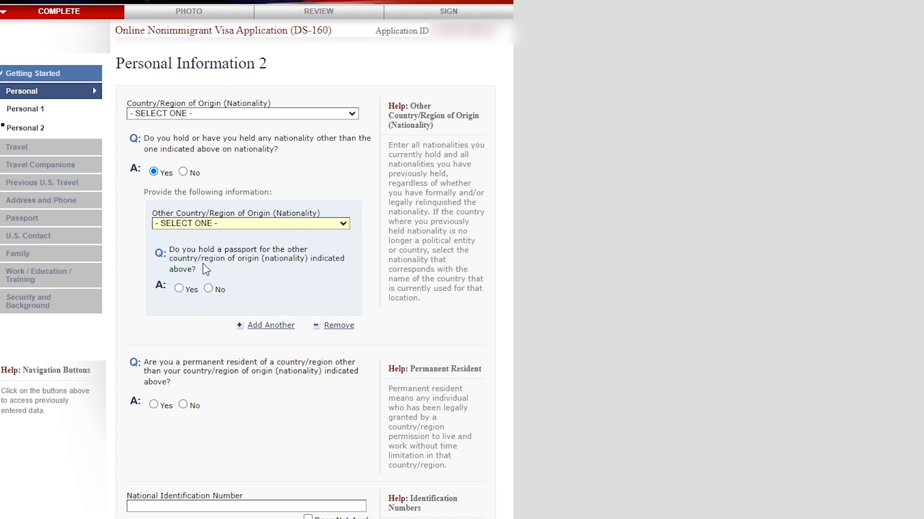
left_click(183, 172)
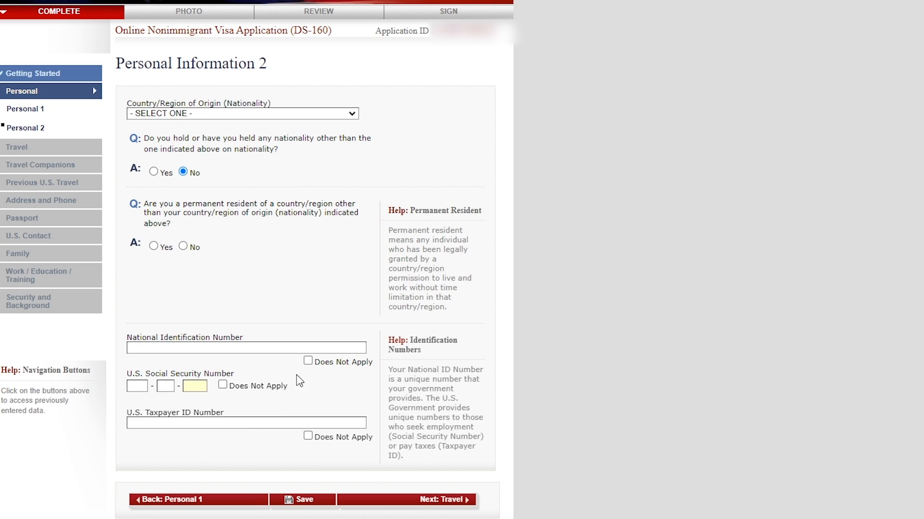
left_click(308, 361)
left_click(222, 385)
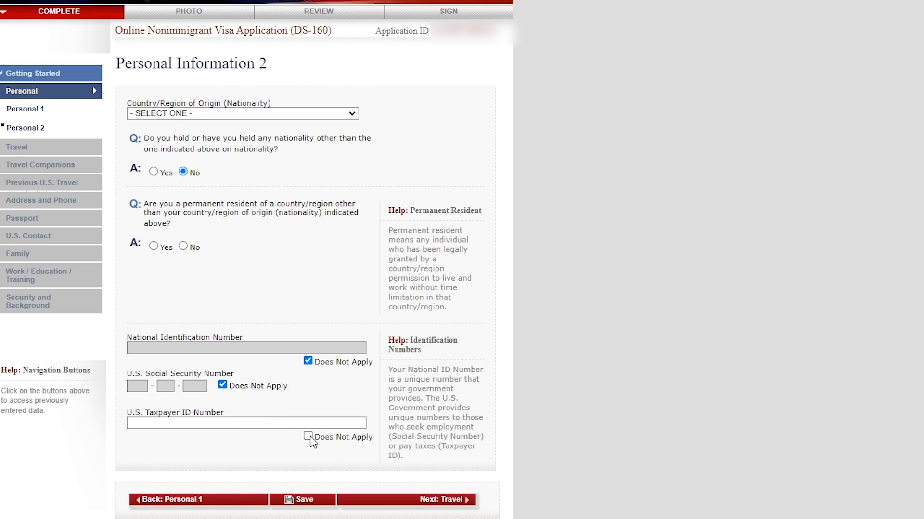
left_click(308, 436)
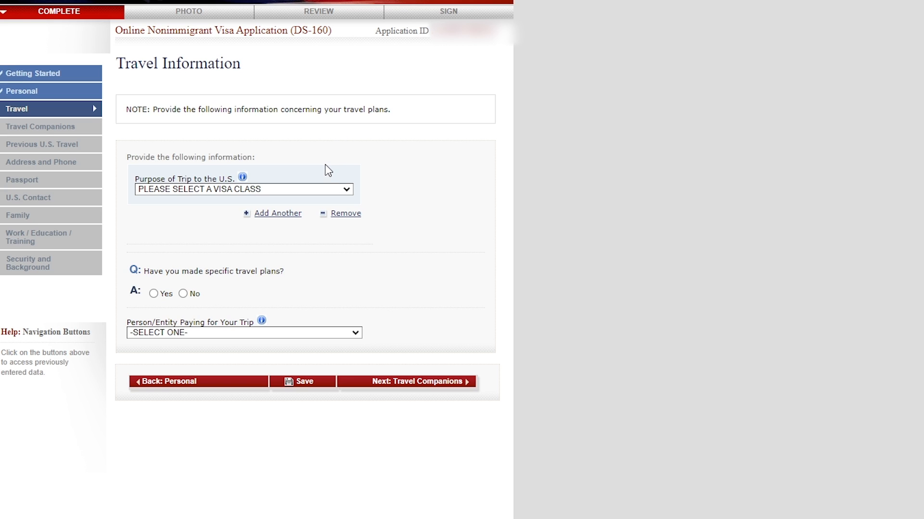
- Set the purpose of the trip to TEMP. BUSINESS PLEASURE VISITOR (B) and view its specific visa types
left_click(319, 187)
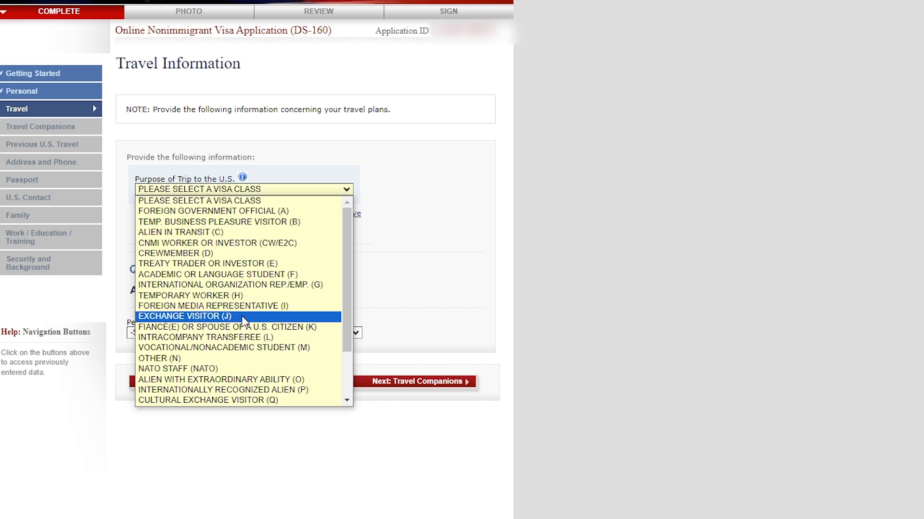
left_click(433, 222)
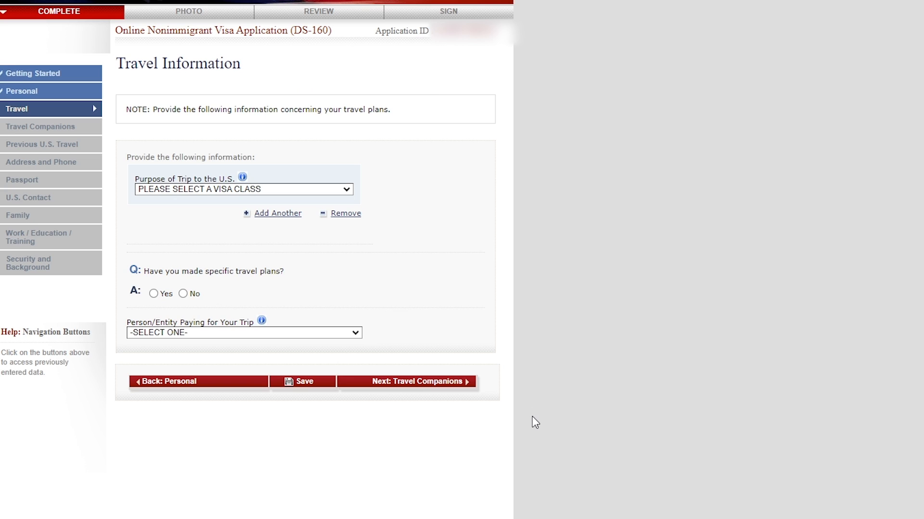
left_click(332, 189)
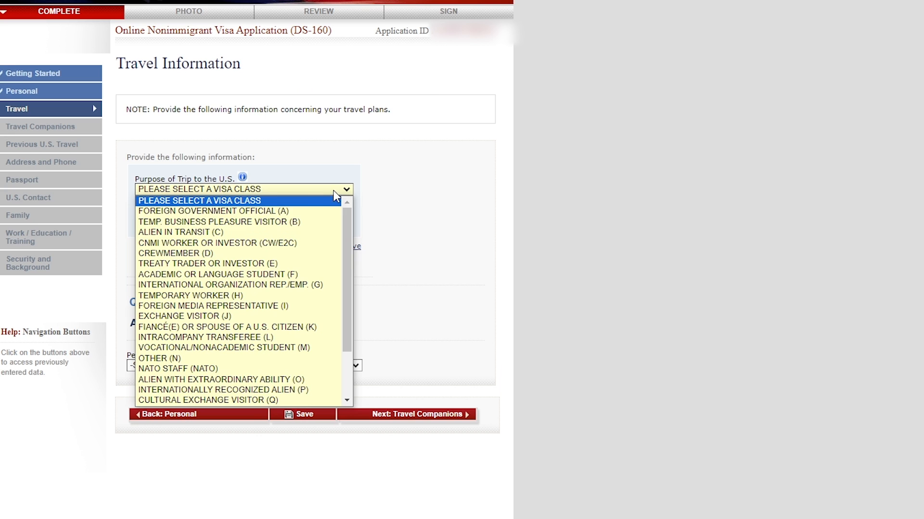
left_click(301, 223)
left_click(278, 222)
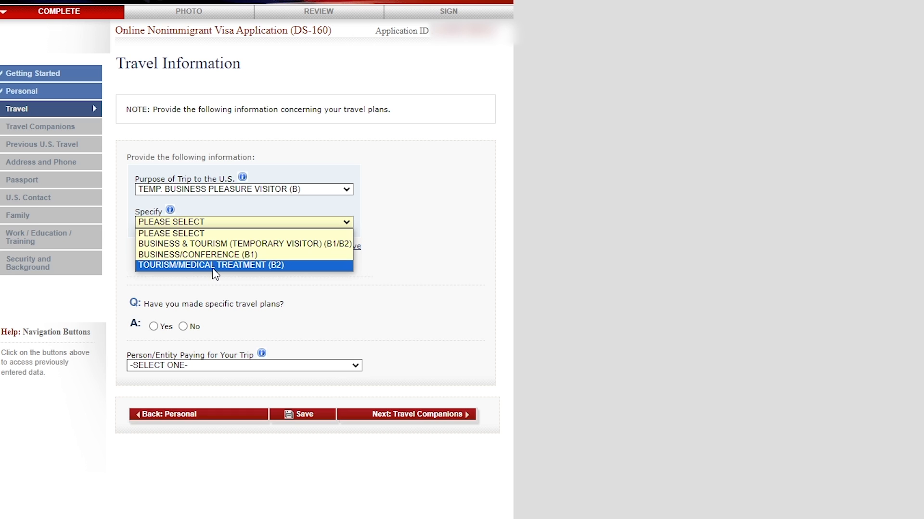
- Try EXCHANGE VISITOR (J) as the purpose of the trip and open its specific visa types
left_click(287, 189)
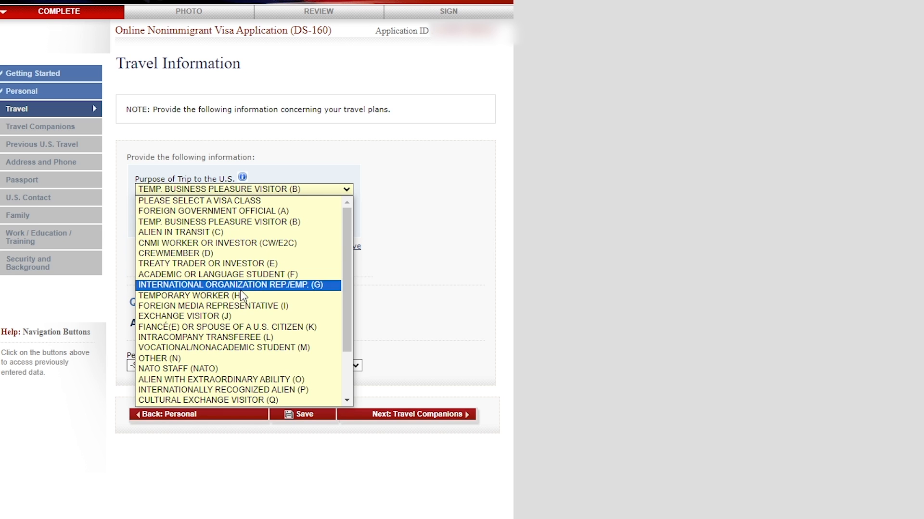
left_click(214, 316)
left_click(268, 222)
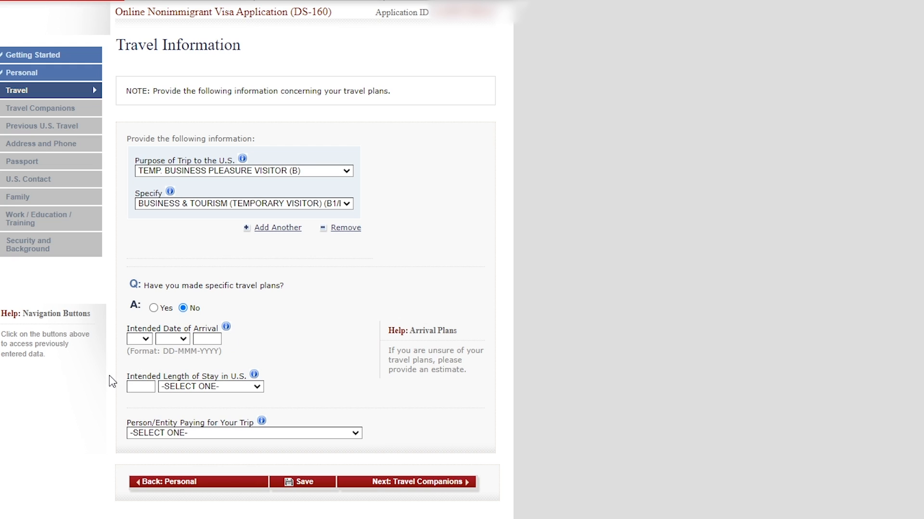
- Examine the unit choices for the intended length of stay and the field for who pays for the trip
left_click(230, 387)
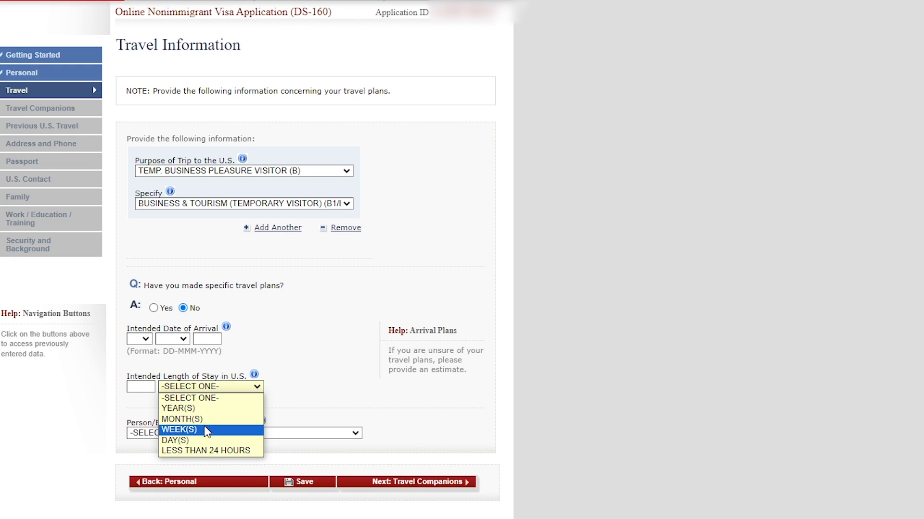
left_click(310, 390)
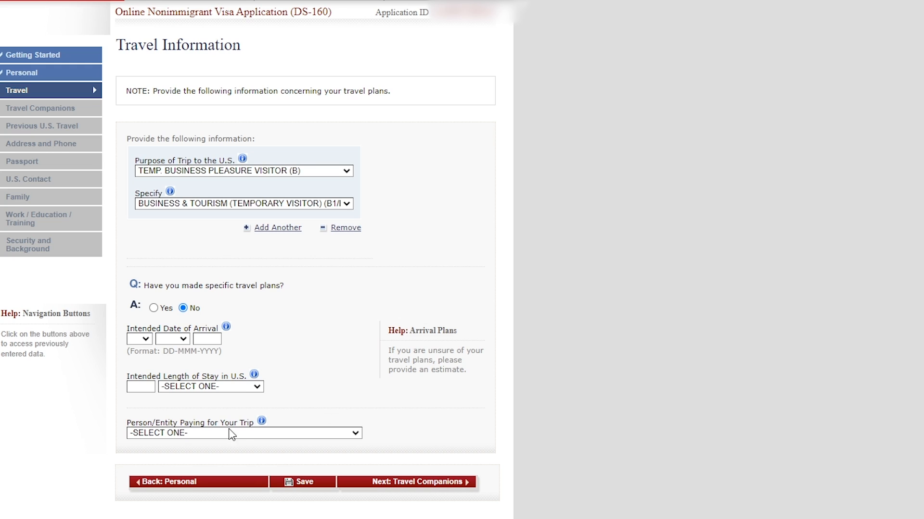
left_click(254, 434)
- Answer Yes to having specific travel plans and add a second location entry to the U.S. itinerary
left_click(153, 308)
scroll(154, 308, "down", 1)
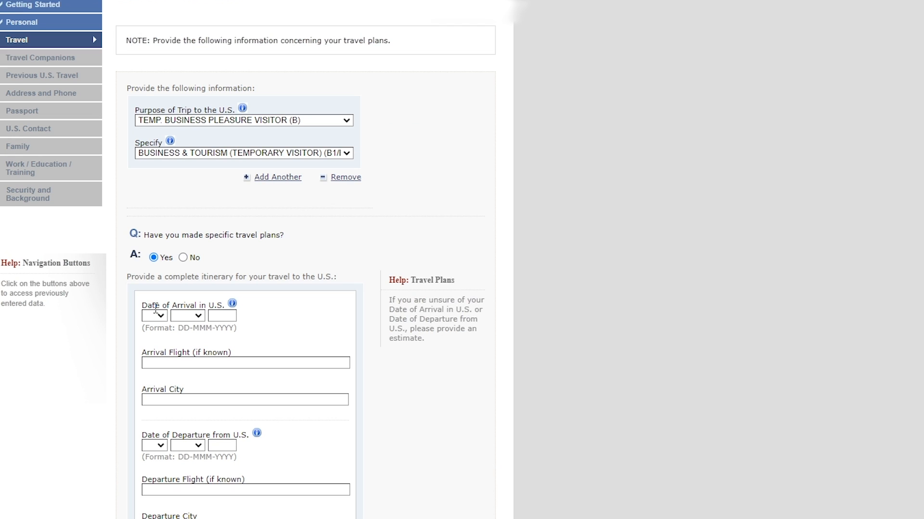
scroll(447, 257, "down", 5)
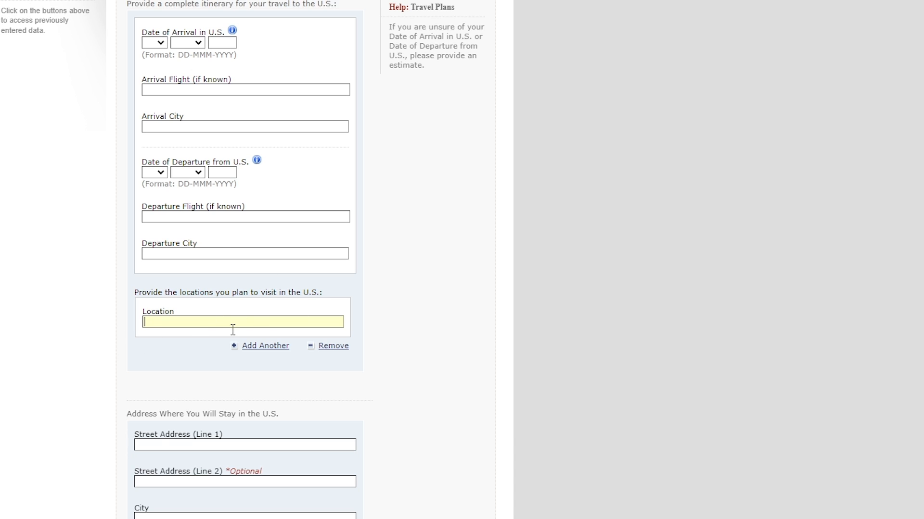
left_click(262, 346)
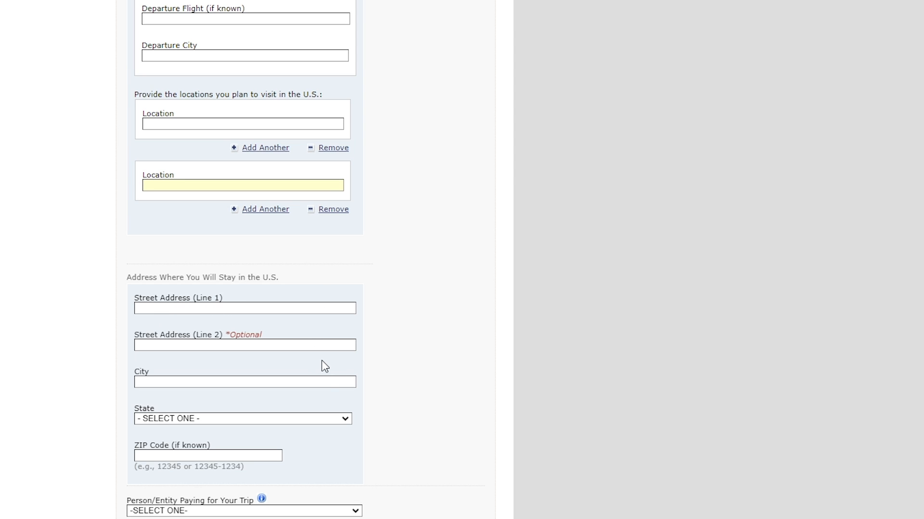
- Examine the available choices for the person or entity paying for the trip
left_click(332, 512)
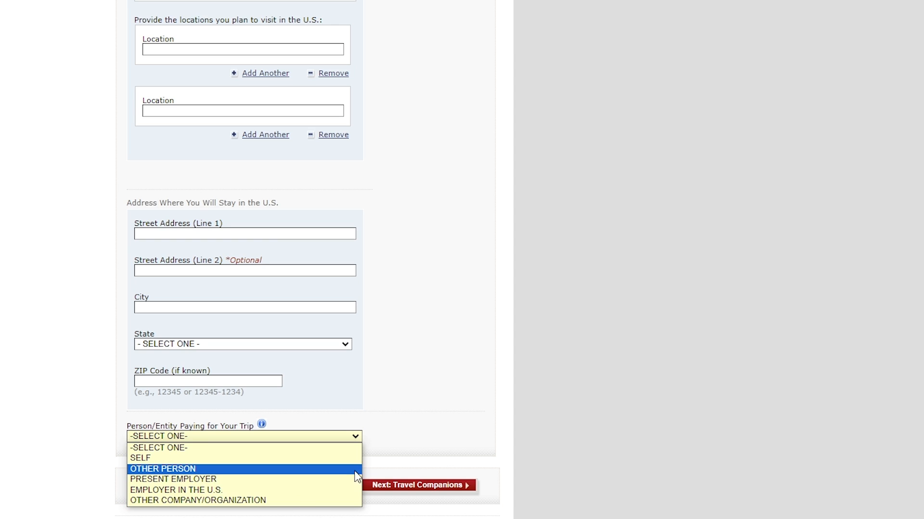
left_click(467, 370)
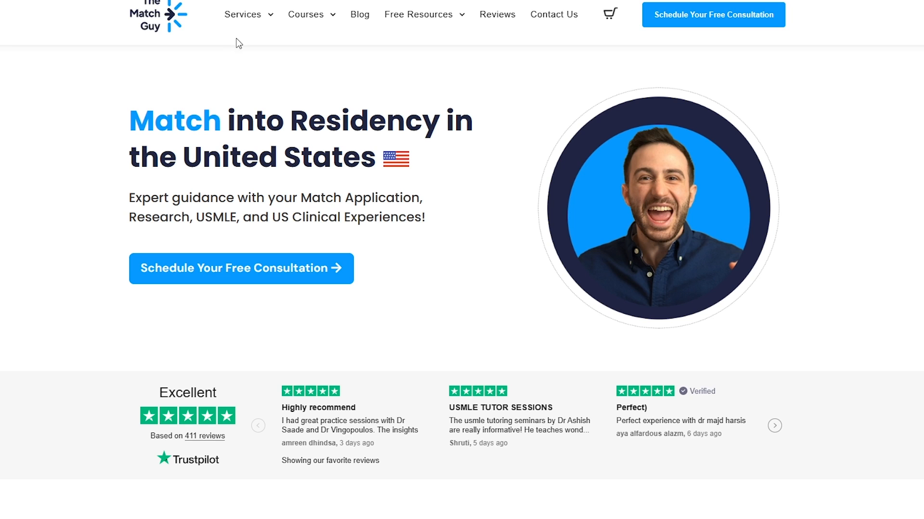
- On The Match Guy website, open the bookable programs from its services and browse the Internal Medicine & Subspecialties offerings
mouse_move(240, 20)
left_click(271, 97)
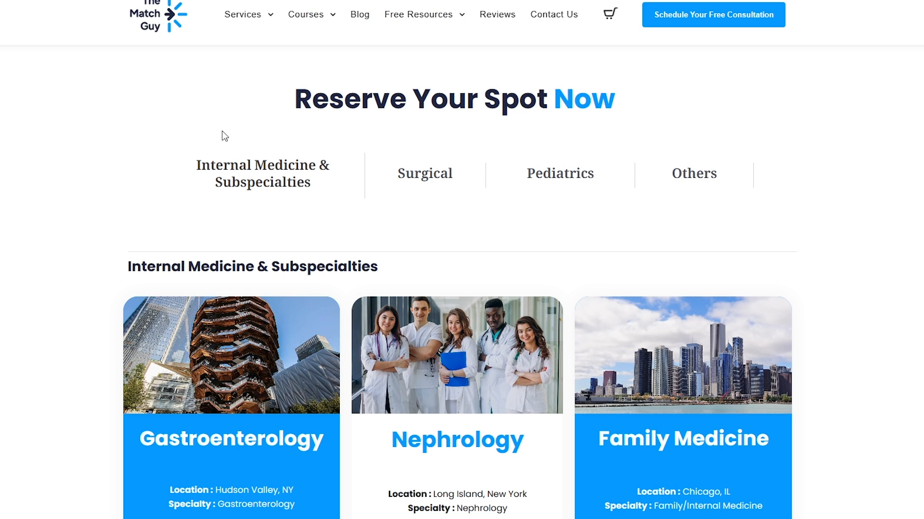
scroll(221, 134, "down", 5)
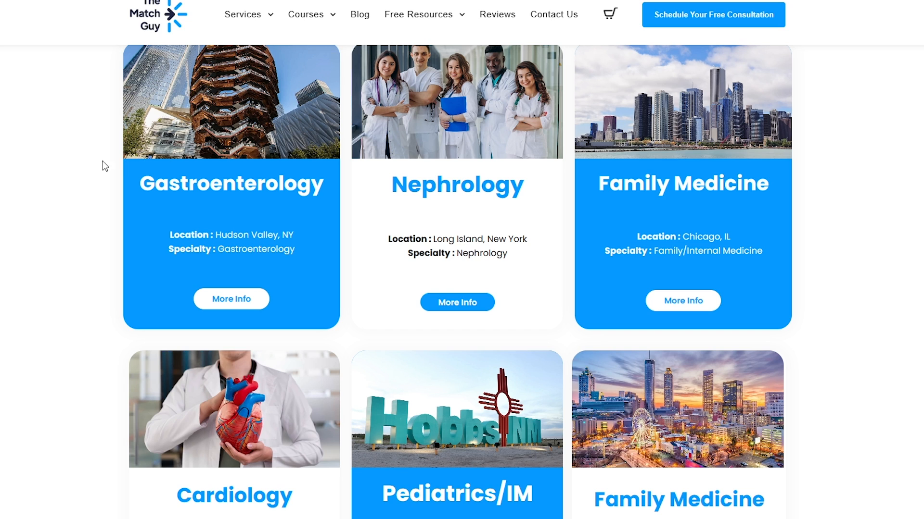
scroll(66, 168, "up", 2)
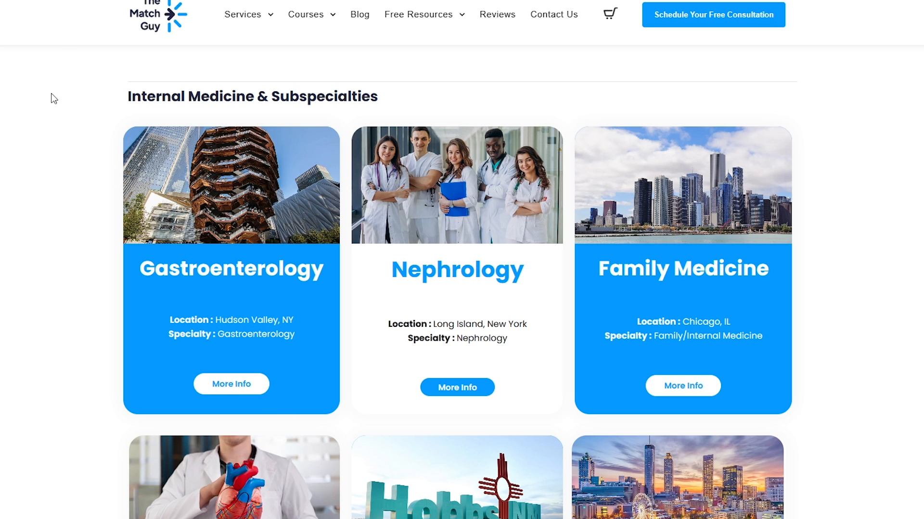
left_click(42, 1)
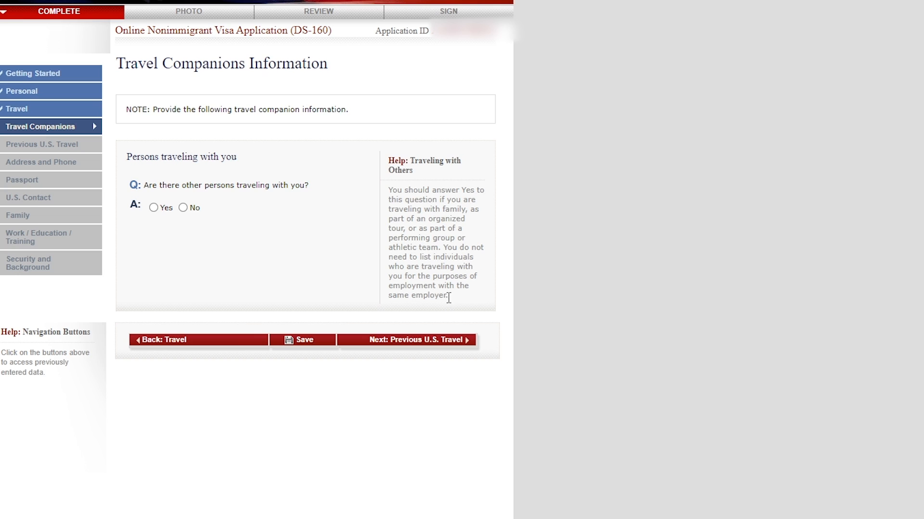
- Answer Yes to traveling with other persons and No to traveling as a group, and view the companion relationship choices
left_click(154, 208)
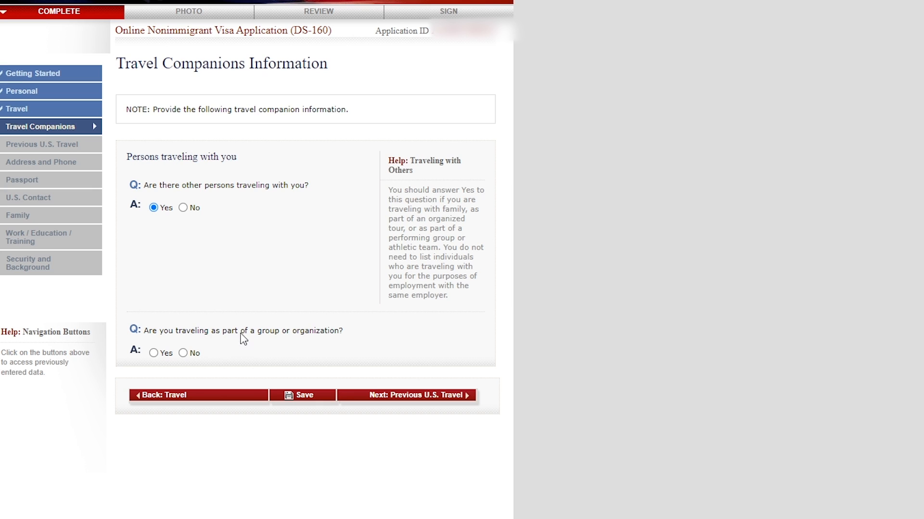
left_click(154, 353)
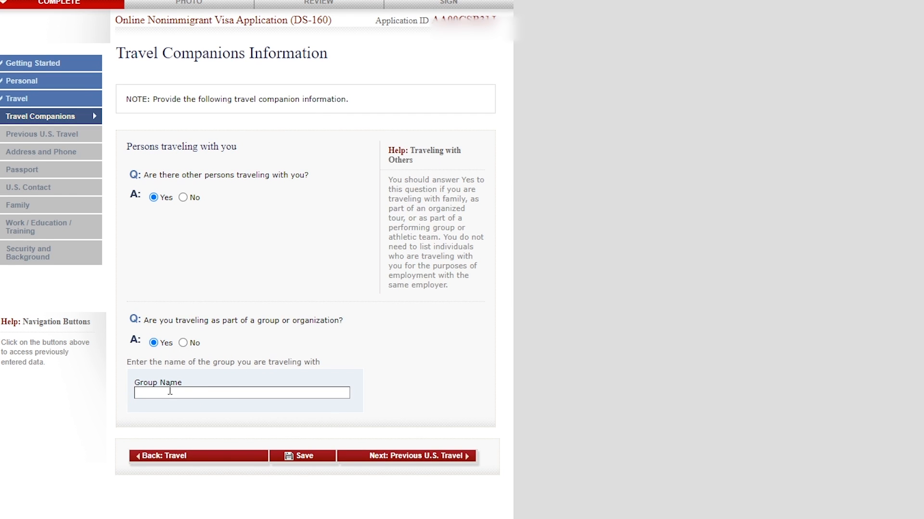
left_click(184, 343)
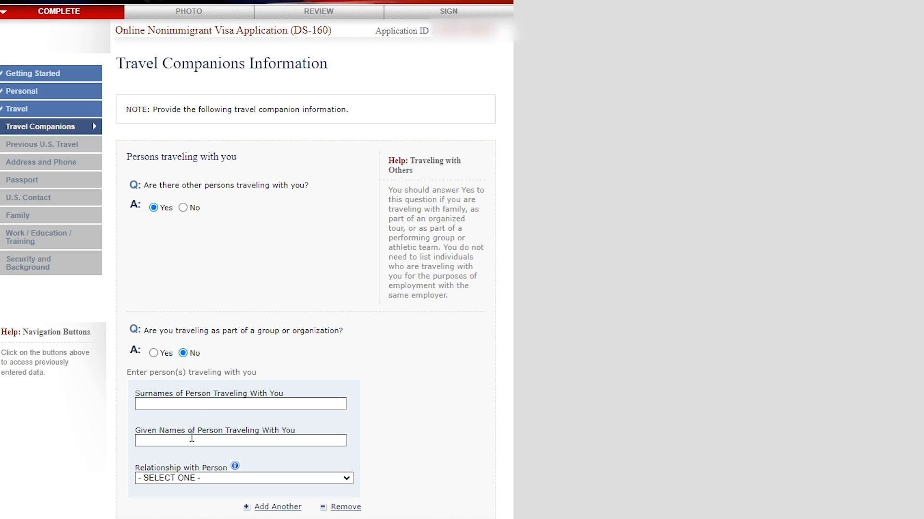
left_click(202, 479)
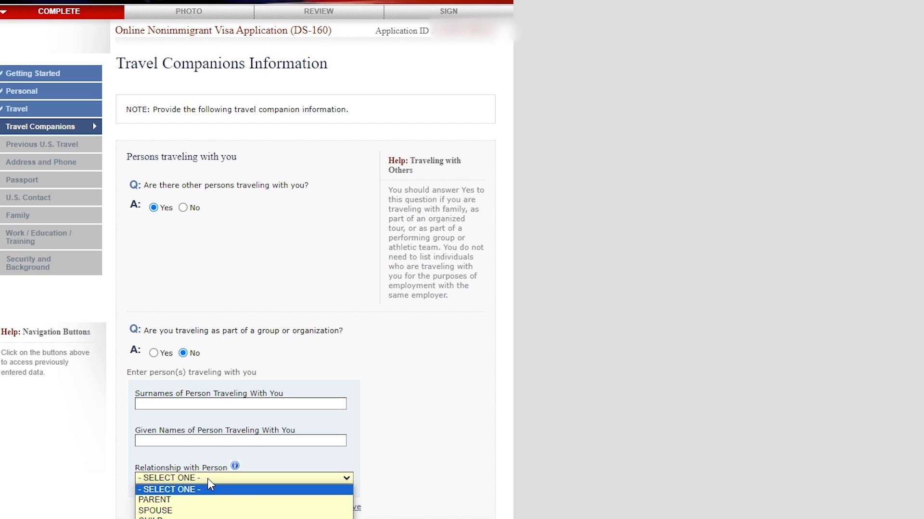
left_click(209, 480)
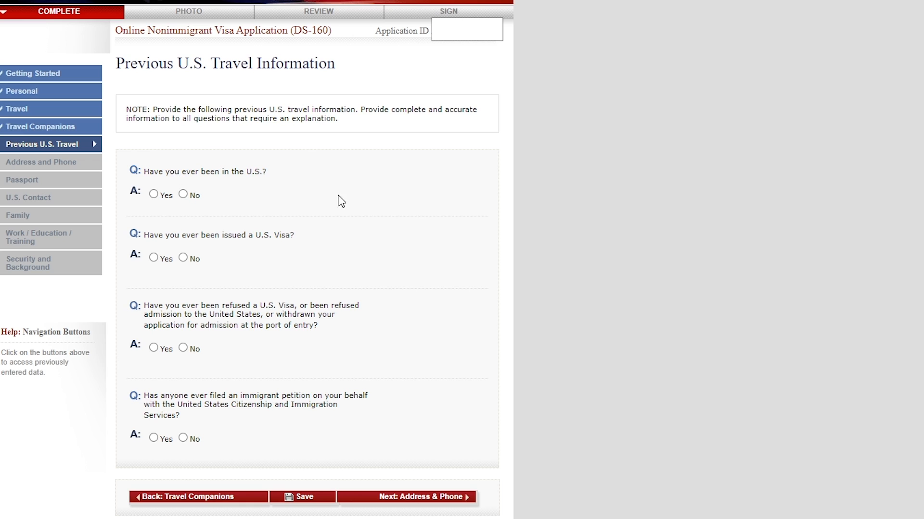
- Preview the visit and driver's license fields under a Yes answer to having been in the U.S., and set the answer to No
left_click(154, 195)
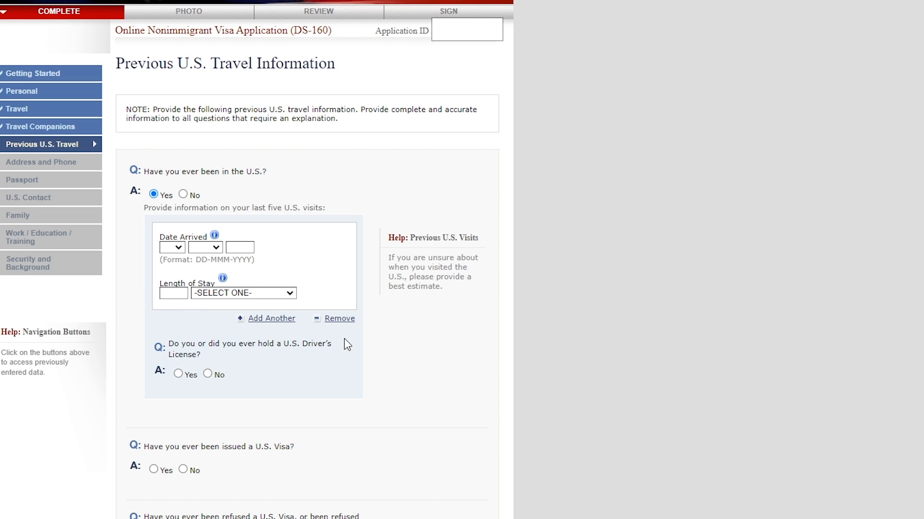
left_click(178, 373)
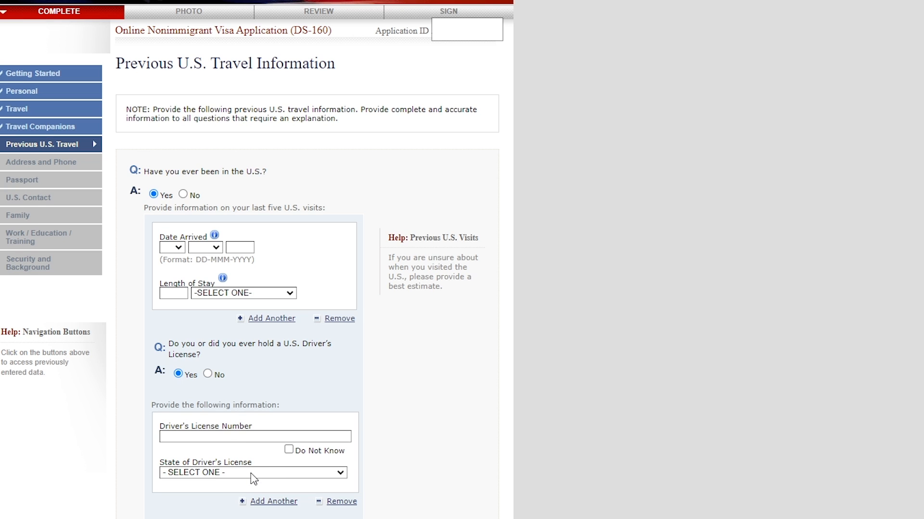
left_click(183, 194)
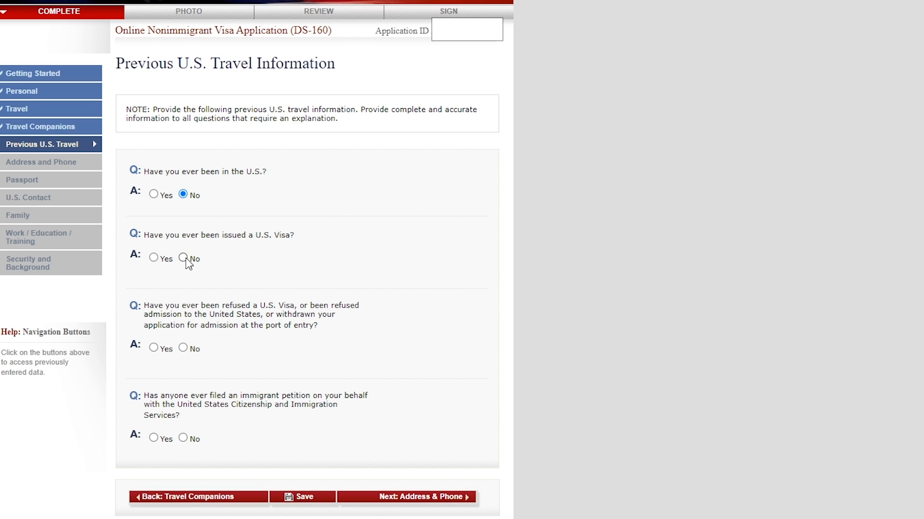
- Answer No to having been issued a U.S. visa and No to having been refused a visa or admission
left_click(155, 259)
scroll(310, 243, "down", 4)
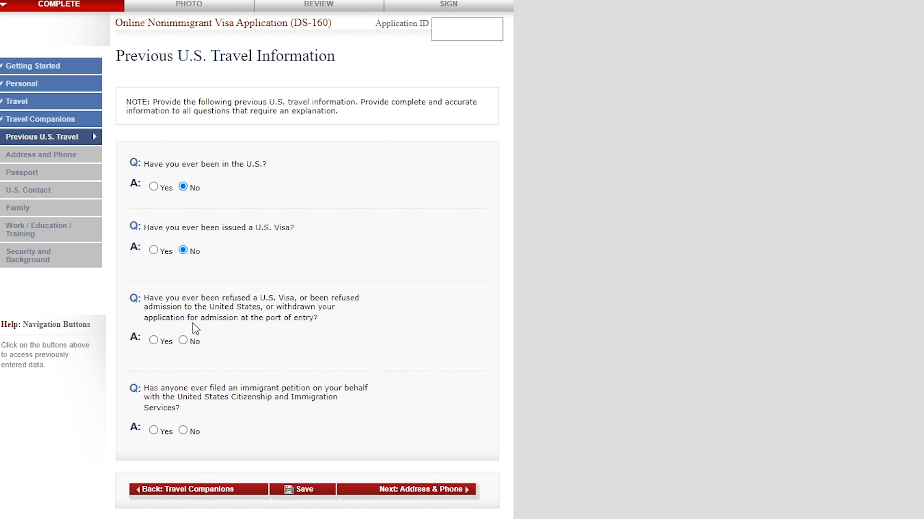
left_click(185, 342)
scroll(206, 358, "up", 1)
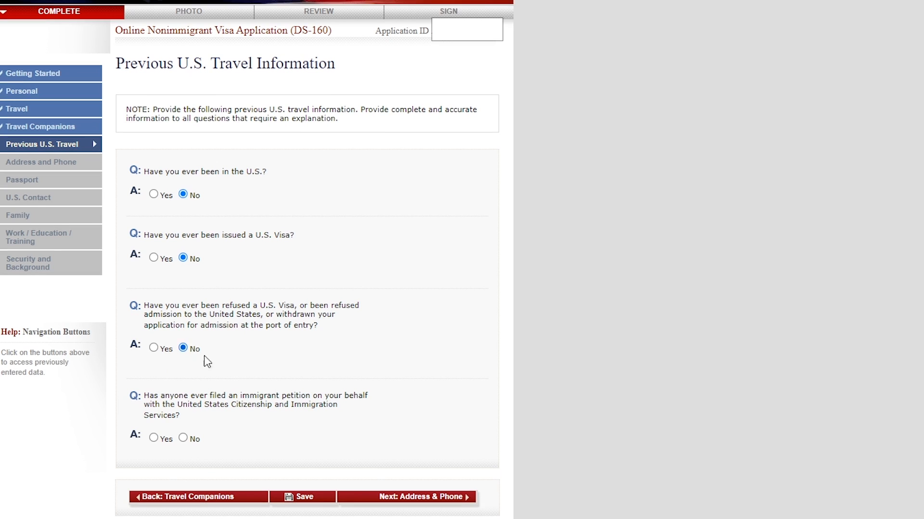
- Preview the explanation boxes under Yes for the visa refusal and immigrant petition questions, and set both answers to No
left_click(153, 348)
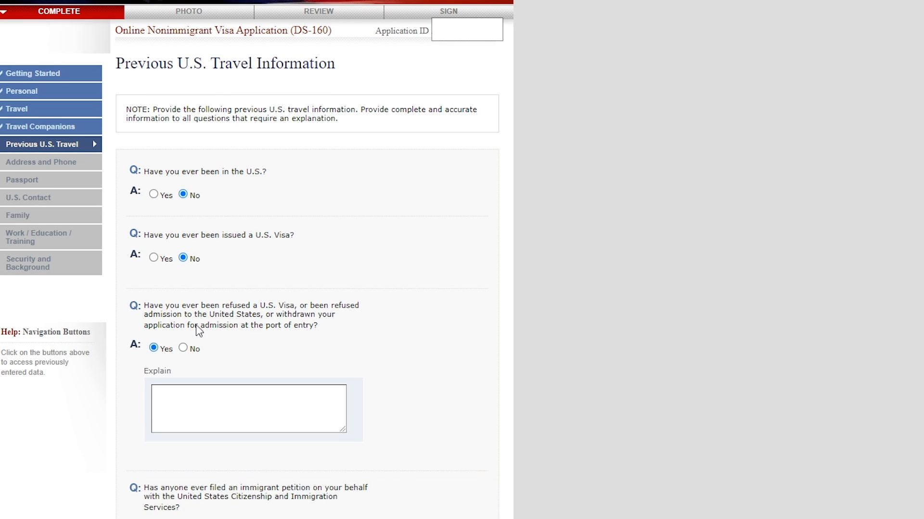
scroll(195, 325, "down", 2)
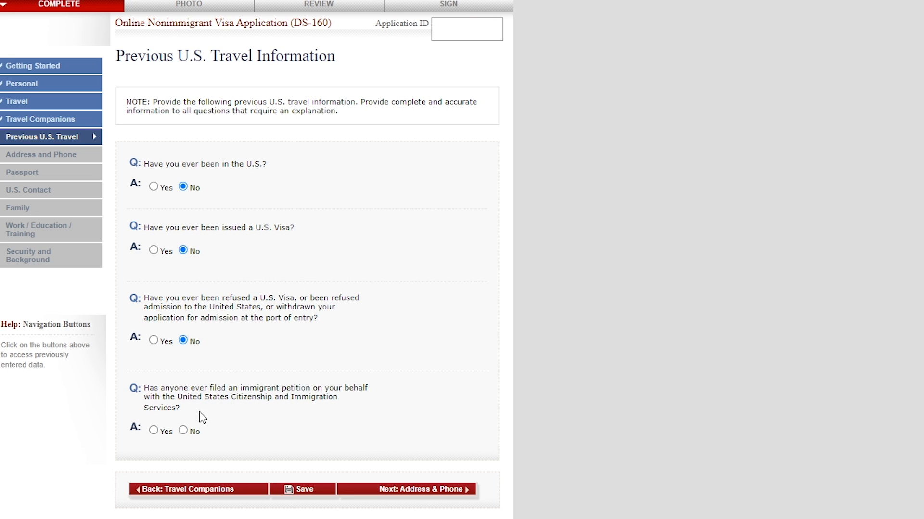
left_click(153, 430)
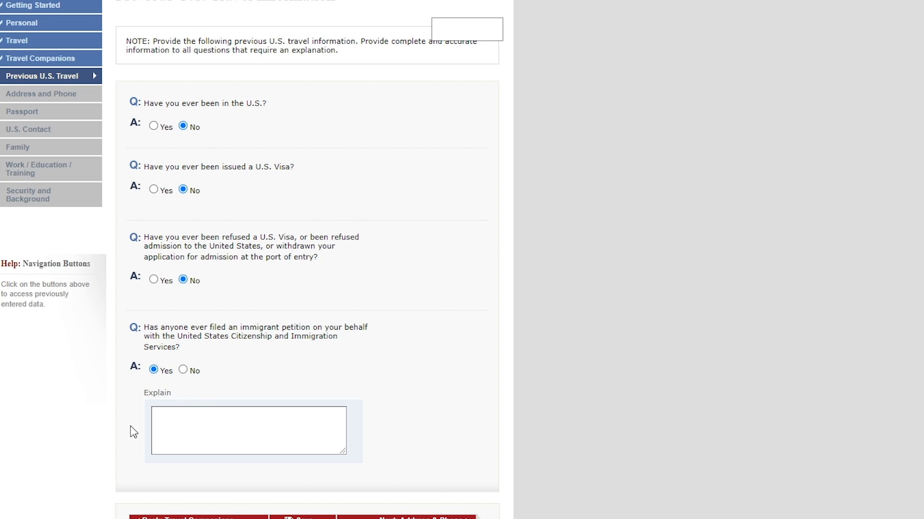
left_click(183, 370)
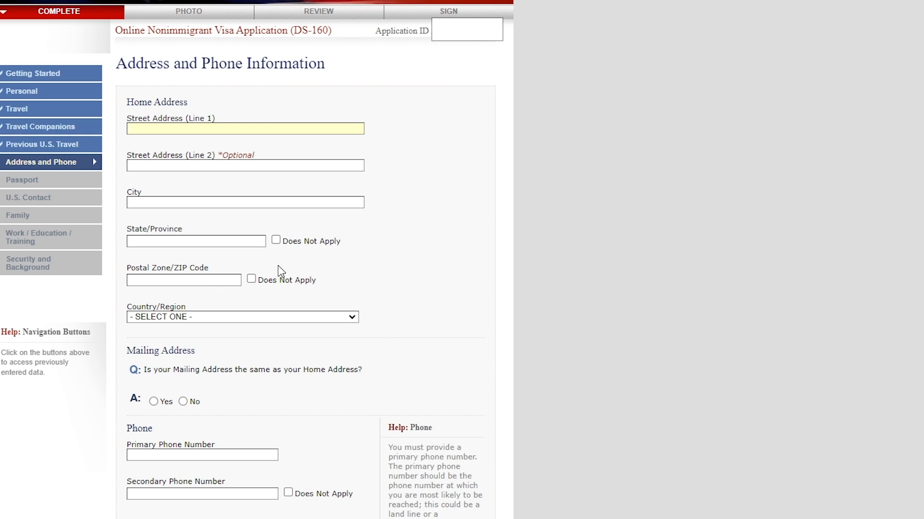
- Look through the address and phone fields, preview the separate mailing address form, and answer Yes to the mailing address matching the home address
scroll(215, 236, "down", 3)
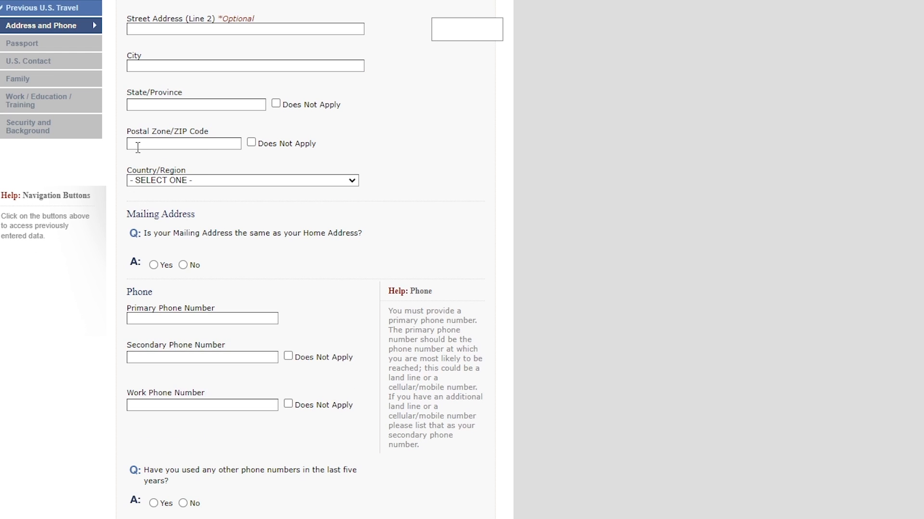
scroll(200, 180, "down", 3)
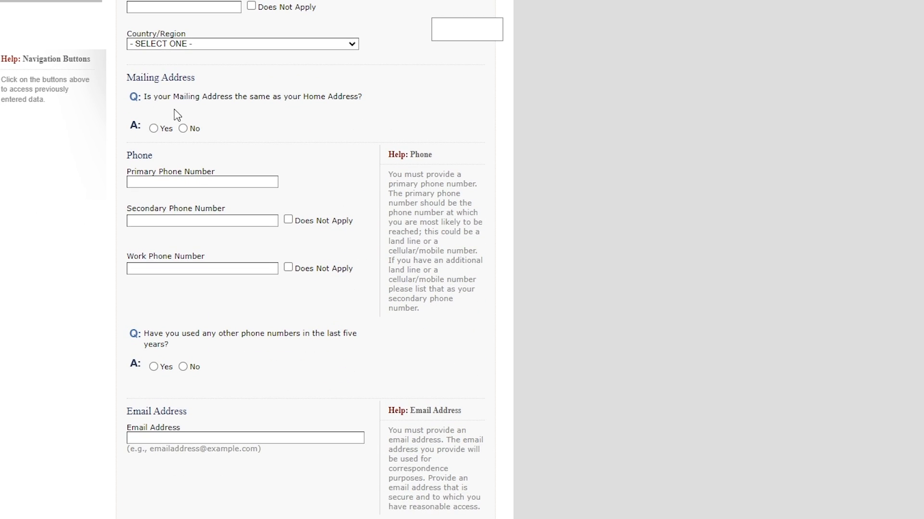
scroll(177, 116, "up", 6)
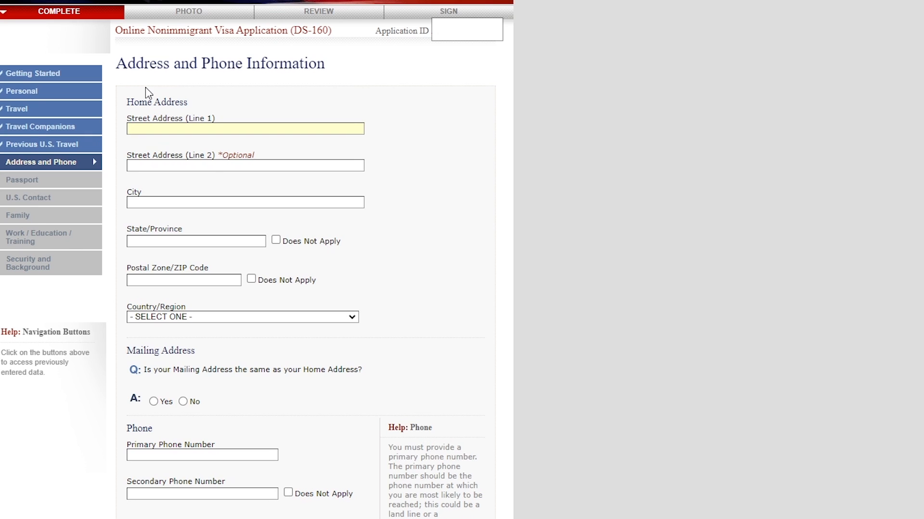
scroll(159, 99, "down", 4)
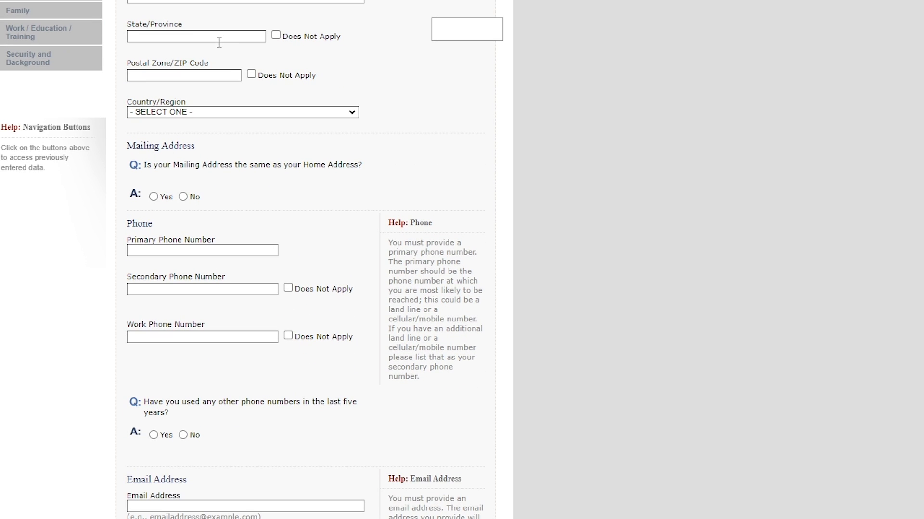
scroll(217, 45, "up", 4)
scroll(214, 62, "down", 4)
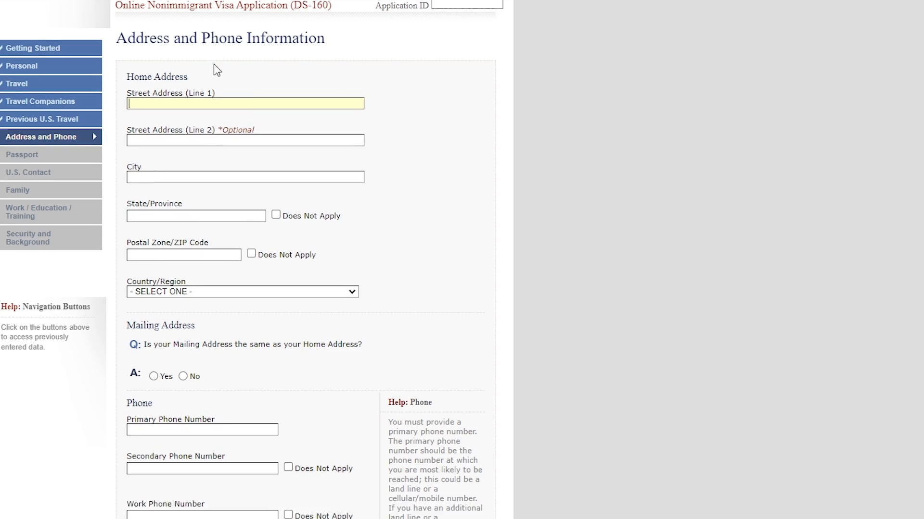
left_click(183, 197)
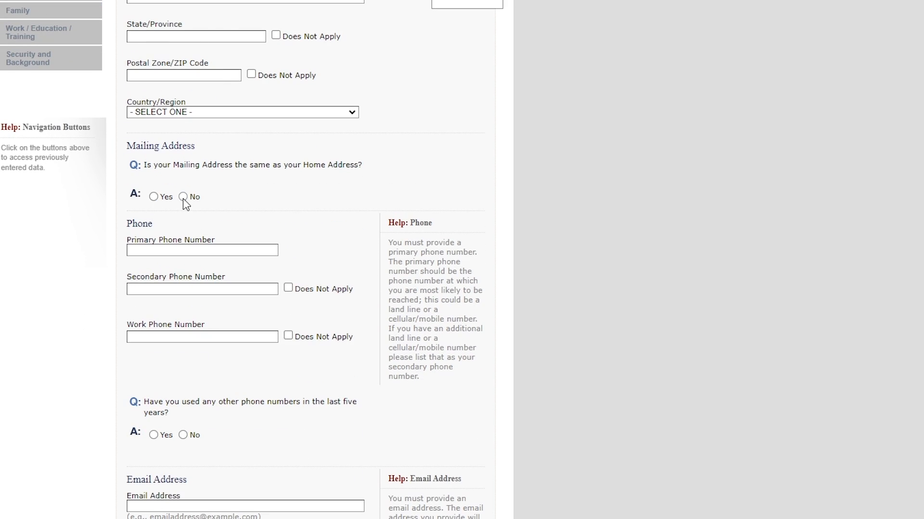
scroll(206, 220, "down", 6)
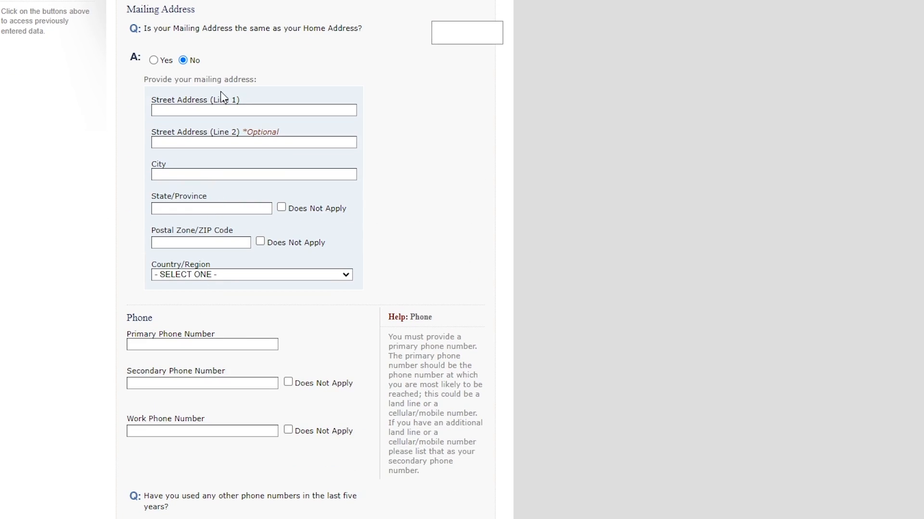
left_click(154, 60)
scroll(200, 151, "down", 4)
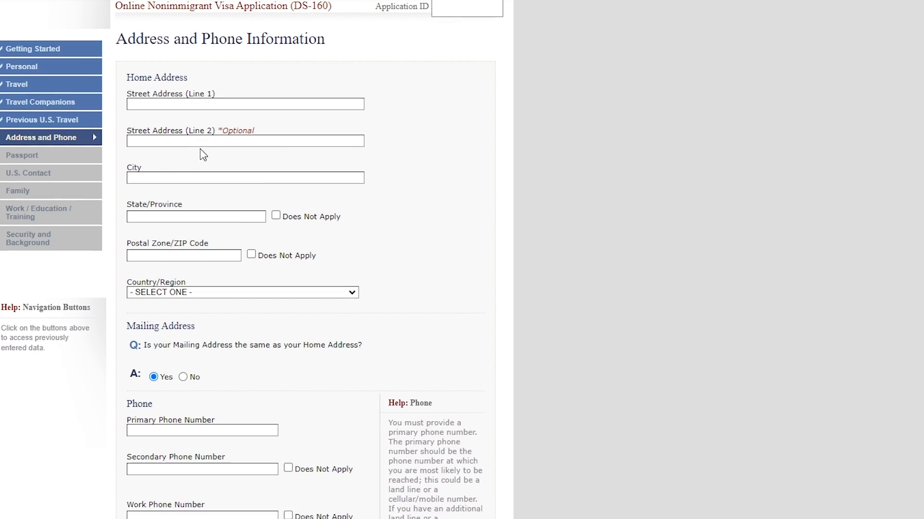
scroll(438, 195, "up", 3)
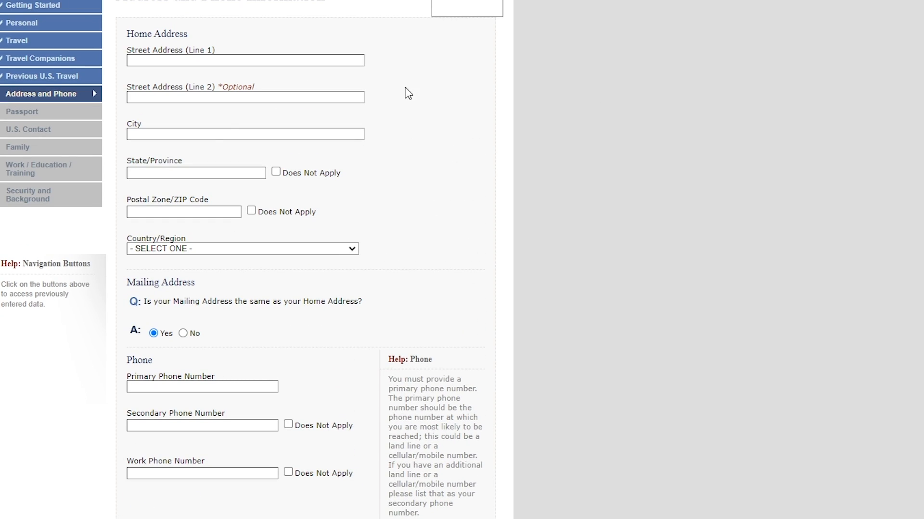
- Answer Yes to having used other phone numbers in the last five years and view the additional phone number field
scroll(189, 50, "down", 6)
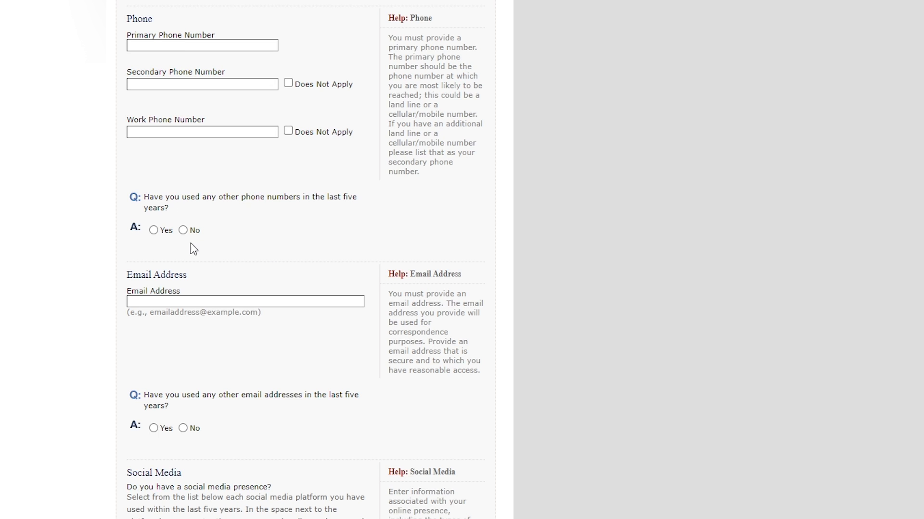
left_click(155, 231)
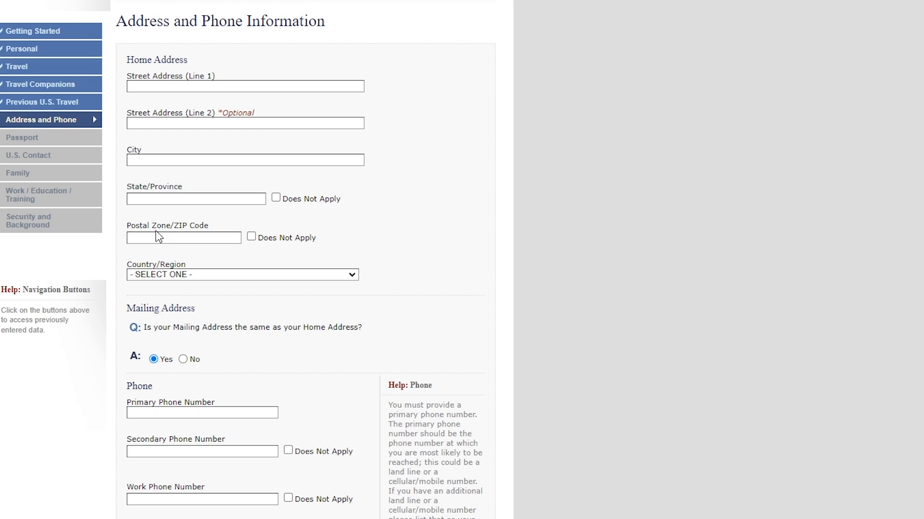
scroll(221, 240, "down", 9)
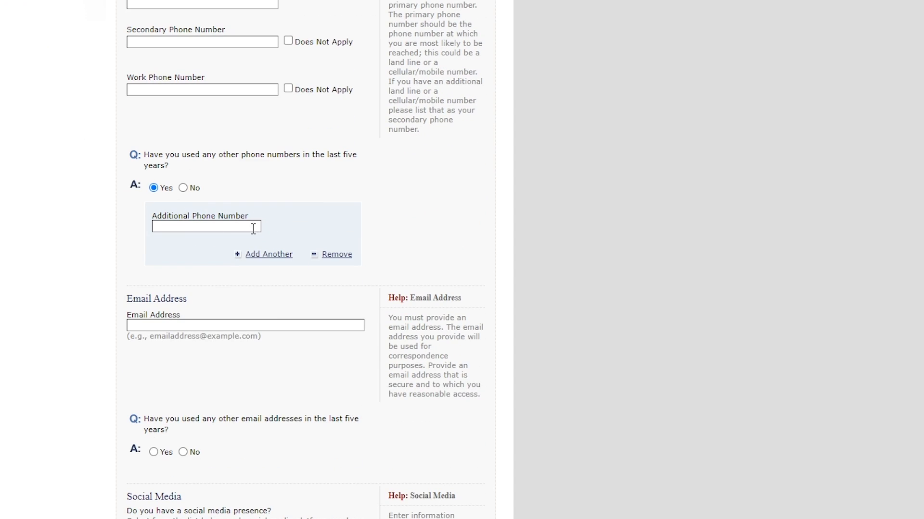
- Answer Yes to having used other email addresses in the last five years and view the additional email address field
scroll(260, 250, "down", 5)
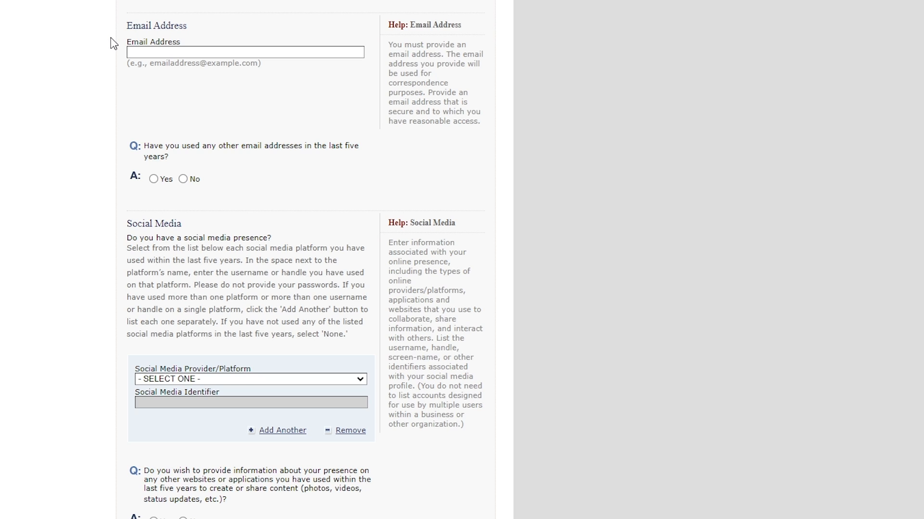
left_click(154, 179)
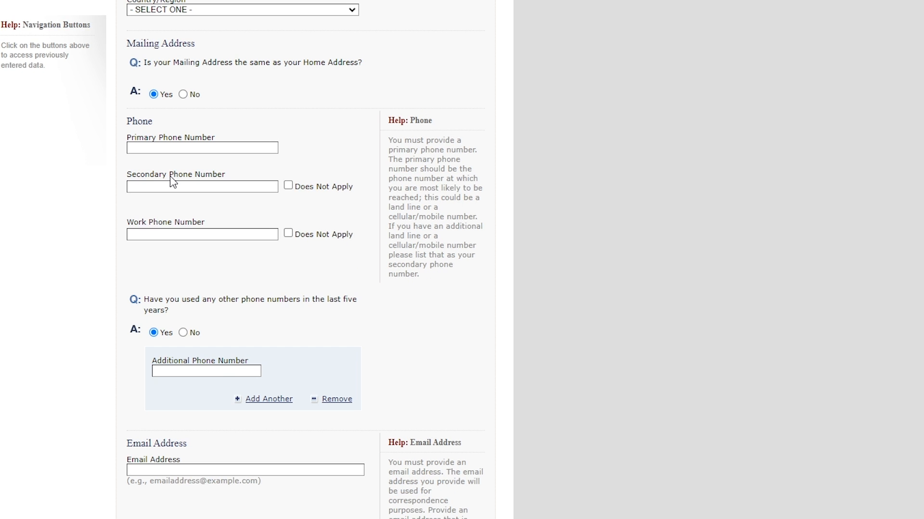
scroll(178, 184, "down", 5)
scroll(177, 185, "down", 3)
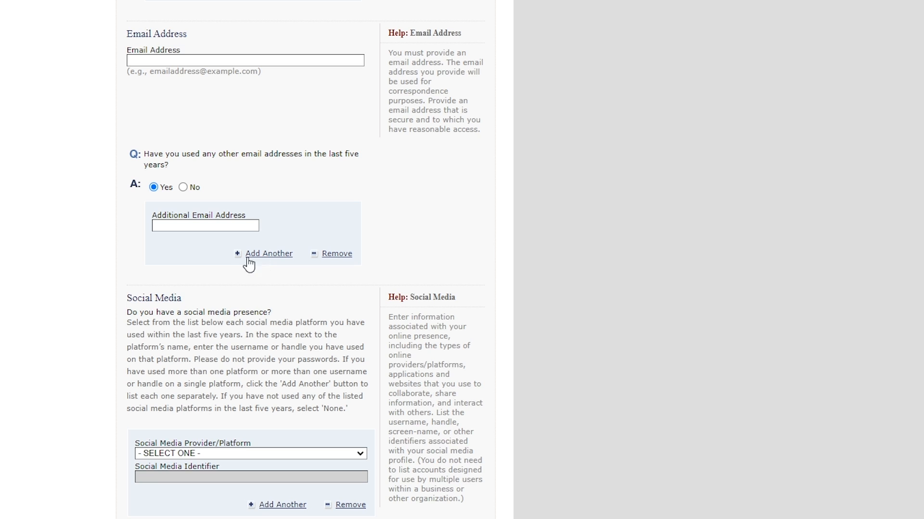
- Choose INSTAGRAM as the social media platform and answer Yes to providing information about presence on other websites or applications
scroll(236, 274, "down", 3)
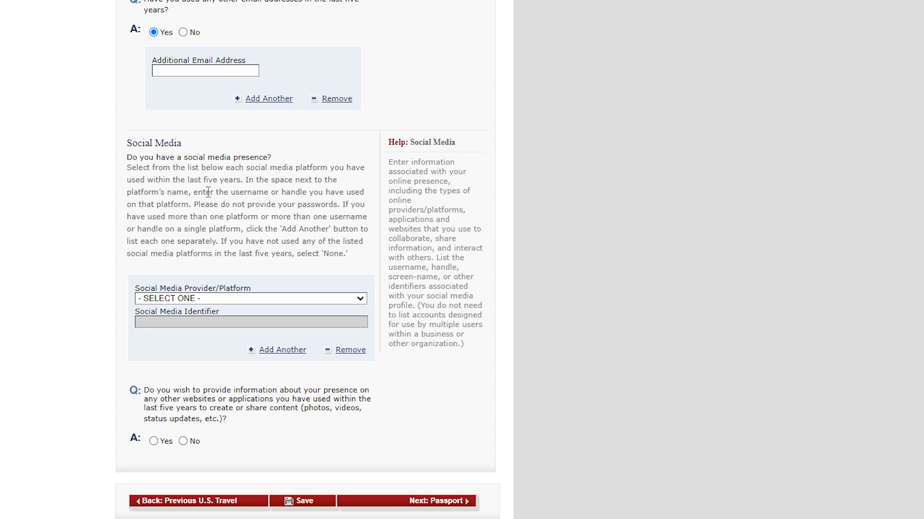
left_click(275, 300)
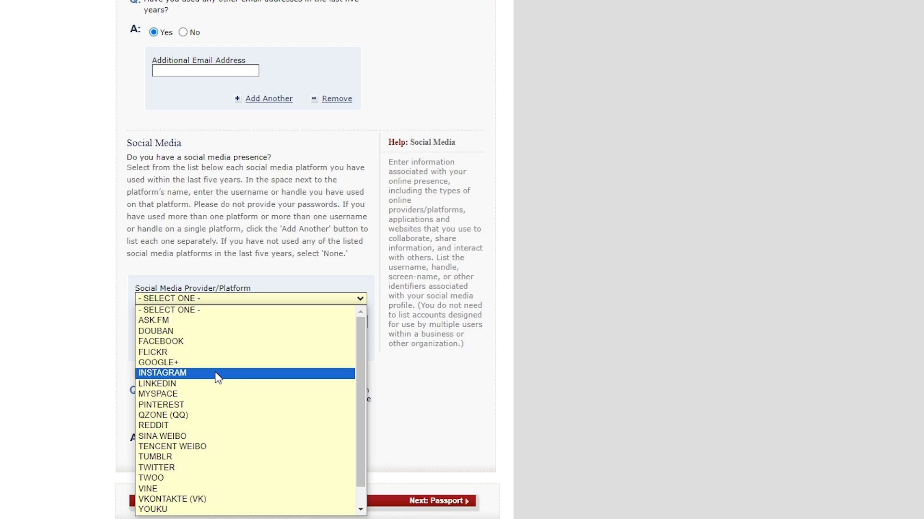
left_click(261, 373)
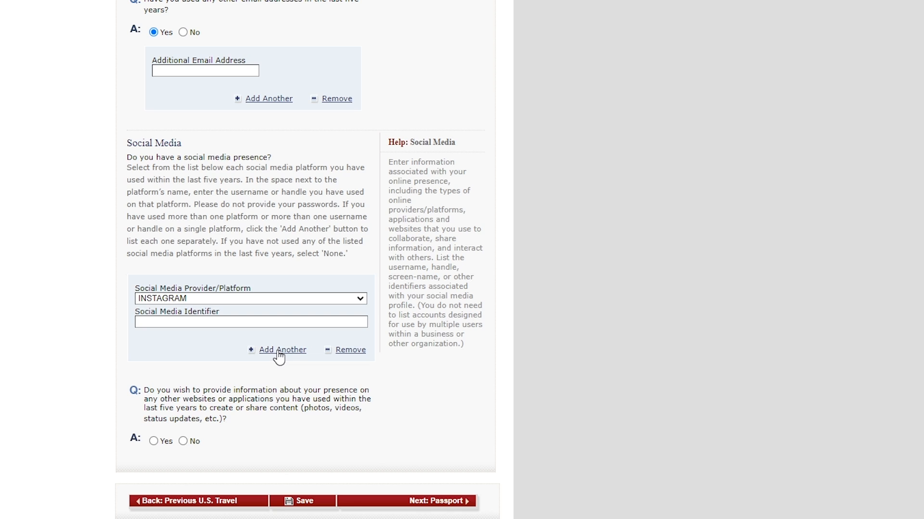
left_click(182, 441)
left_click(154, 442)
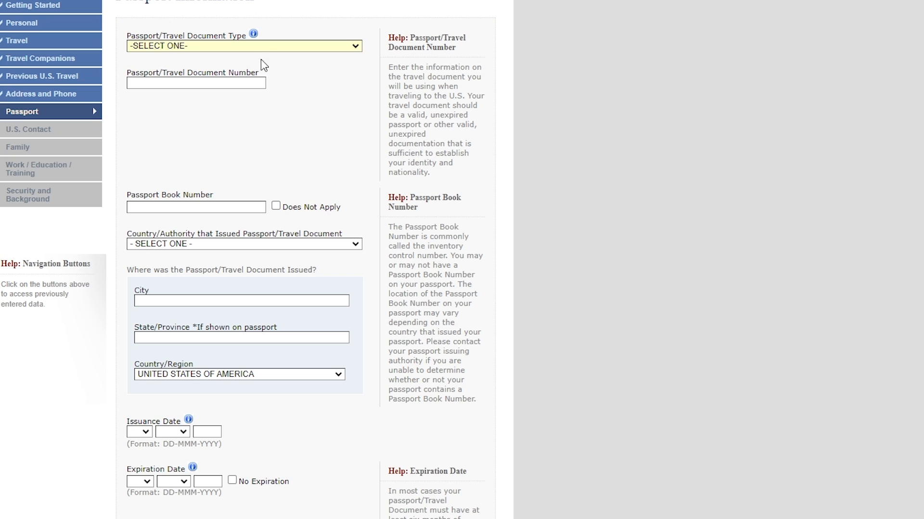
- Set the passport/travel document type to REGULAR and mark the passport book number as Does Not Apply
left_click(259, 45)
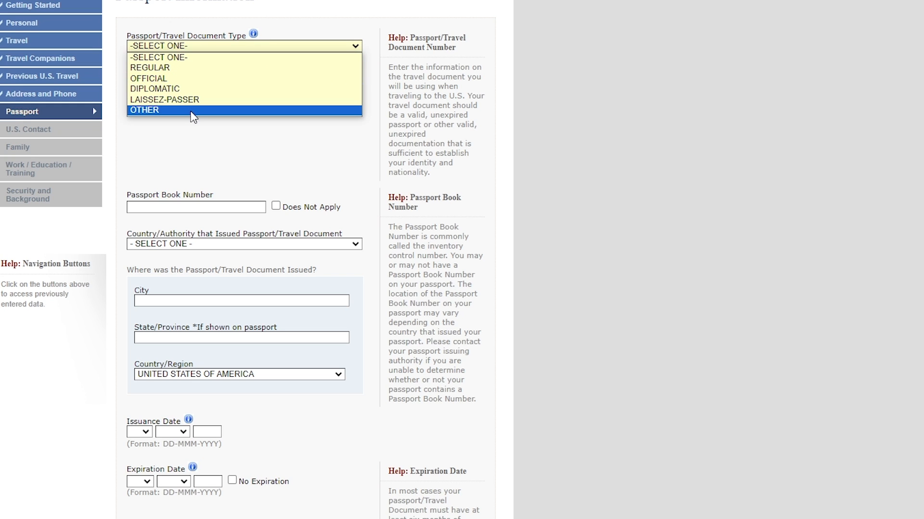
left_click(153, 67)
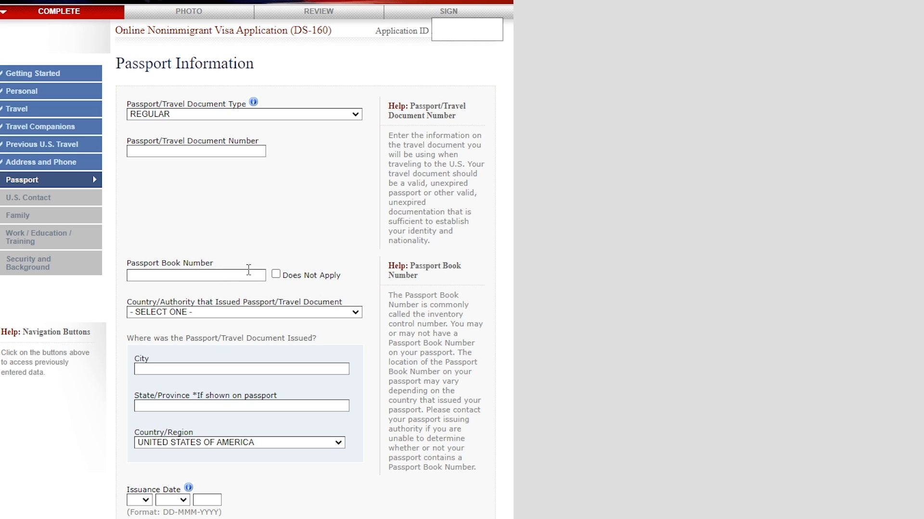
left_click(277, 275)
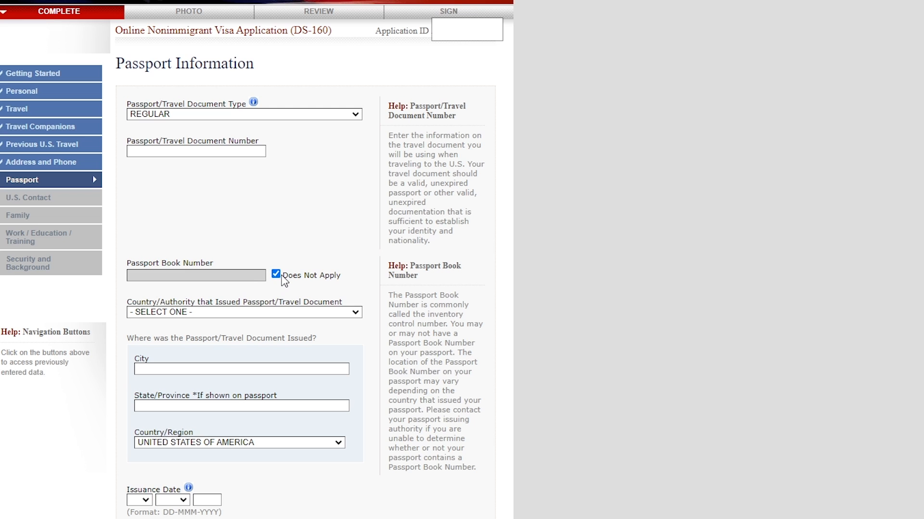
- View the choices for the passport's issuing country or authority, and answer Yes to ever having lost a passport or had one stolen
scroll(337, 110, "down", 5)
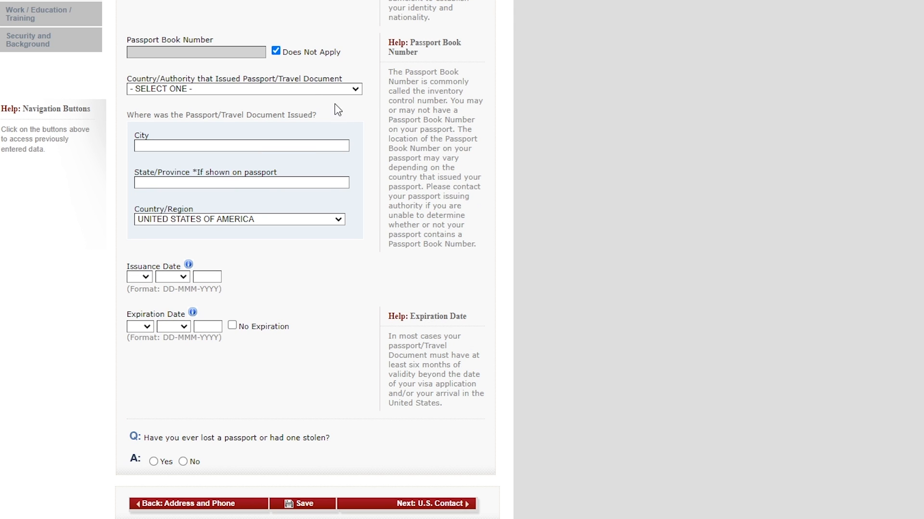
left_click(311, 93)
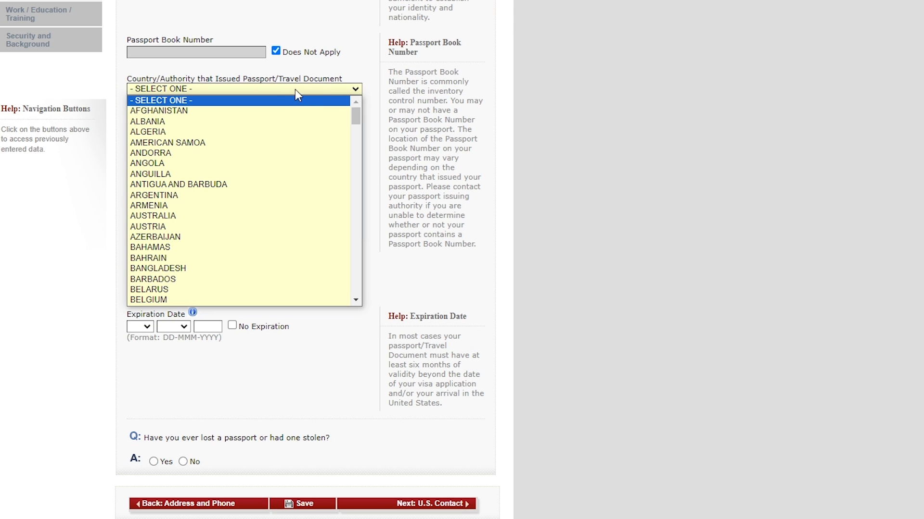
left_click(303, 97)
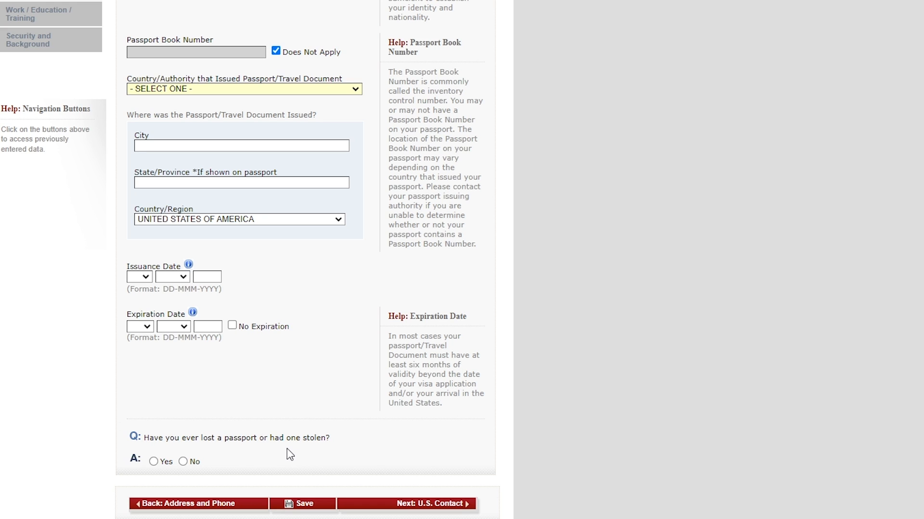
left_click(153, 461)
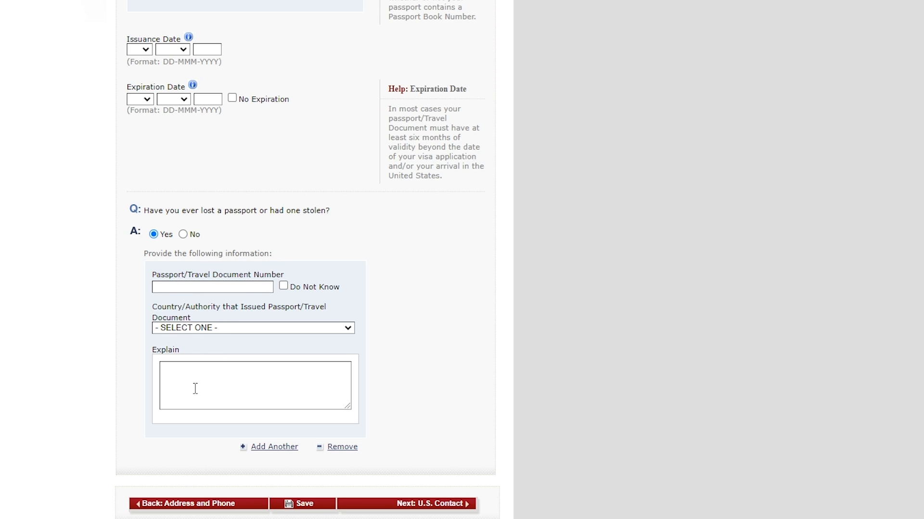
- Answer No to ever having lost a passport or had one stolen
left_click(184, 234)
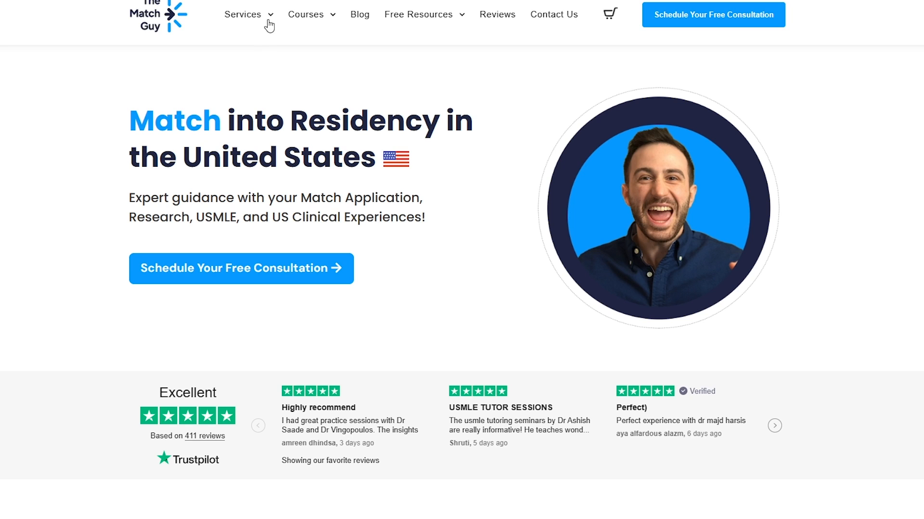
key("ctrl+Tab")
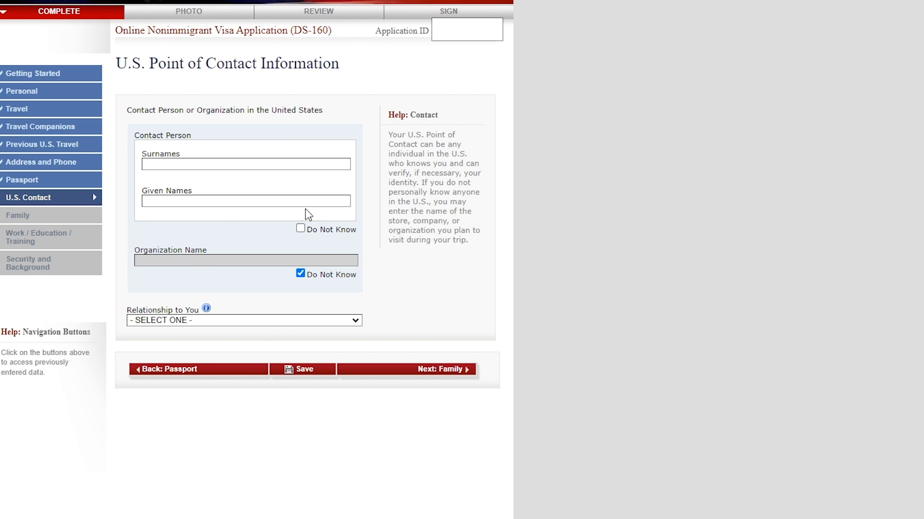
- Leave the contact person fields available, mark the organization name as Do Not Know, and set the relationship to RELATIVE
left_click(301, 228)
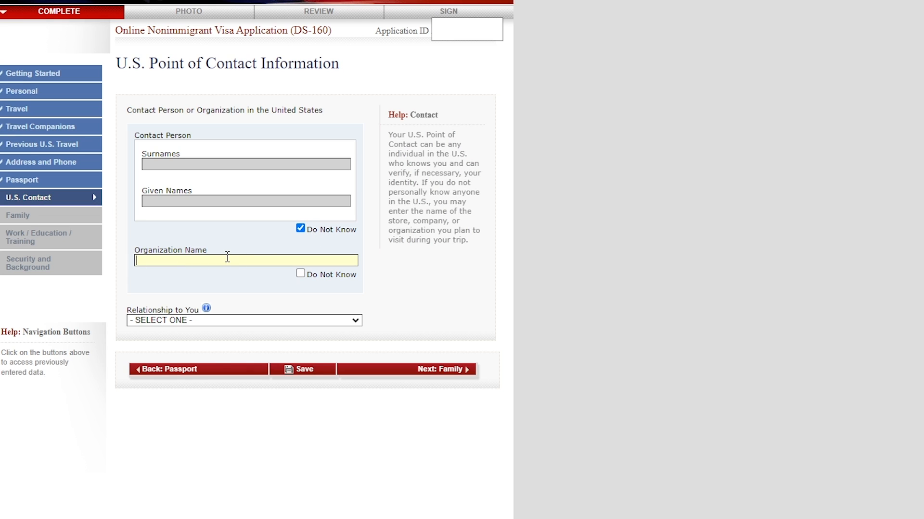
left_click(300, 273)
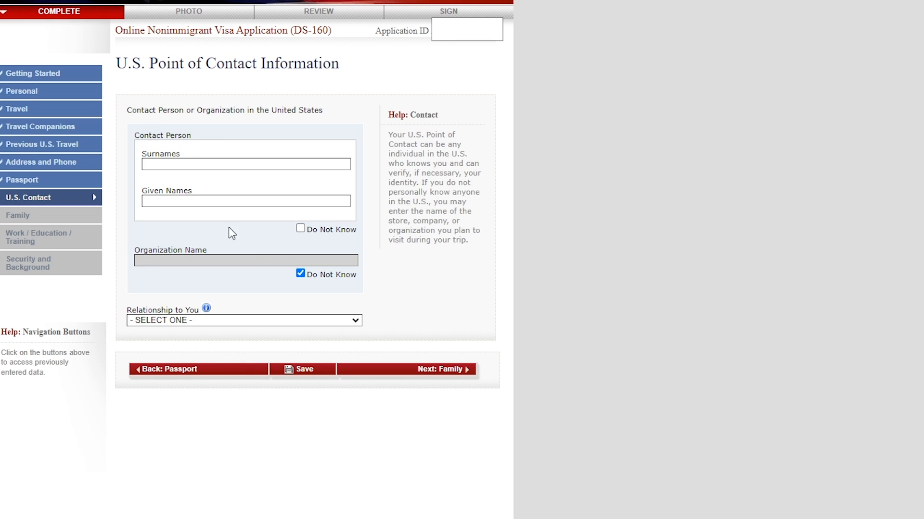
left_click(260, 320)
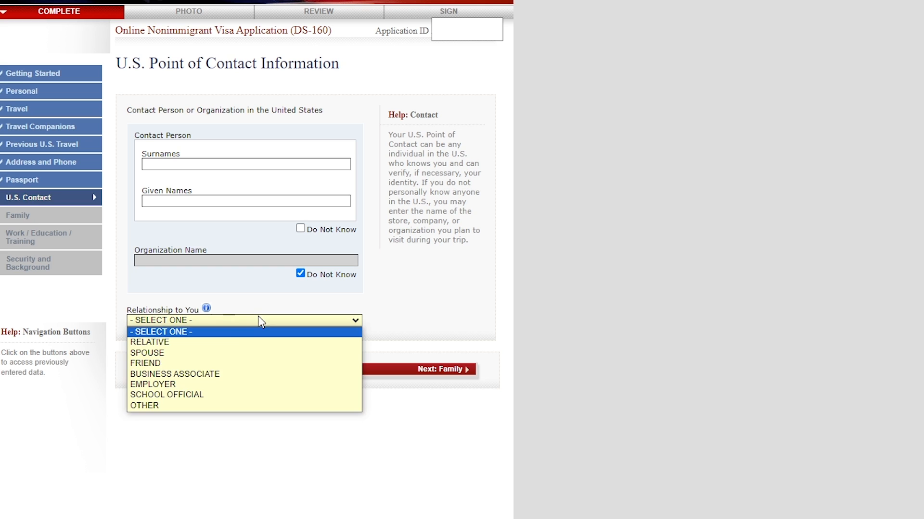
left_click(226, 342)
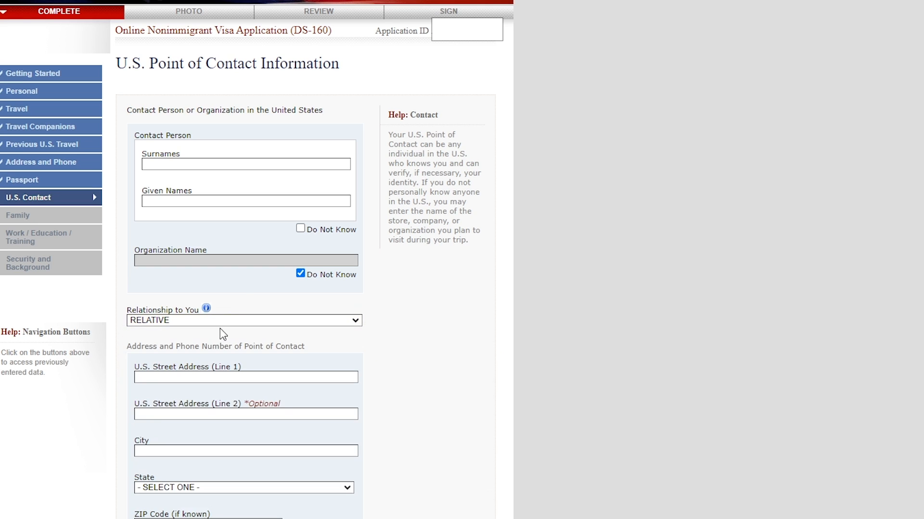
scroll(248, 272, "down", 4)
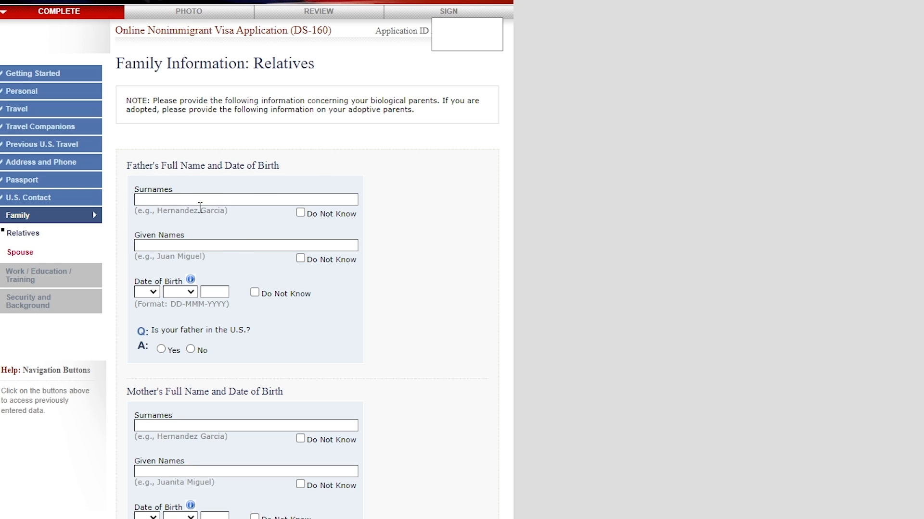
- View the father's status choices offered for a Yes answer, and answer No to the father being in the U.S
scroll(189, 111, "down", 4)
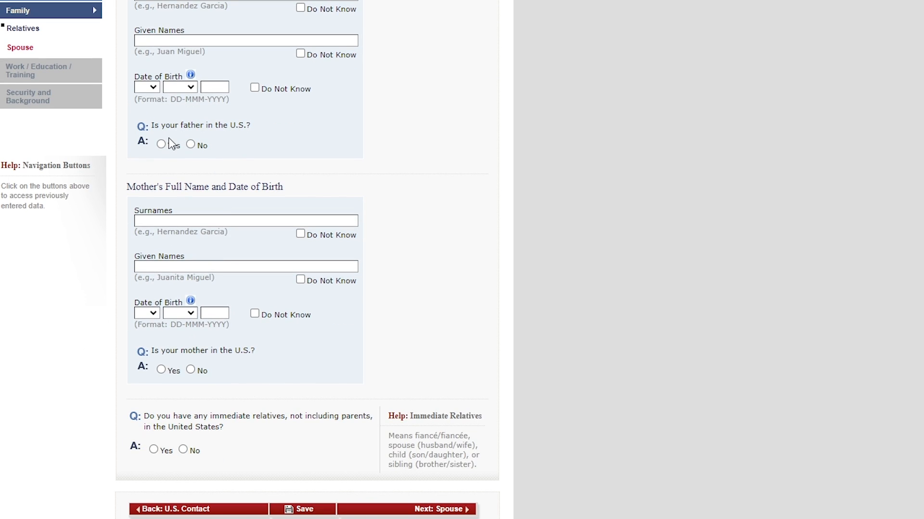
left_click(162, 144)
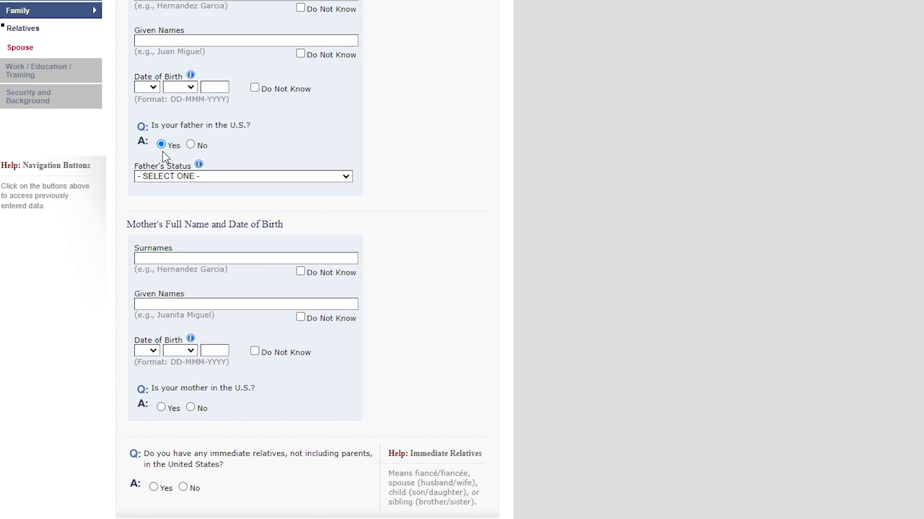
left_click(186, 177)
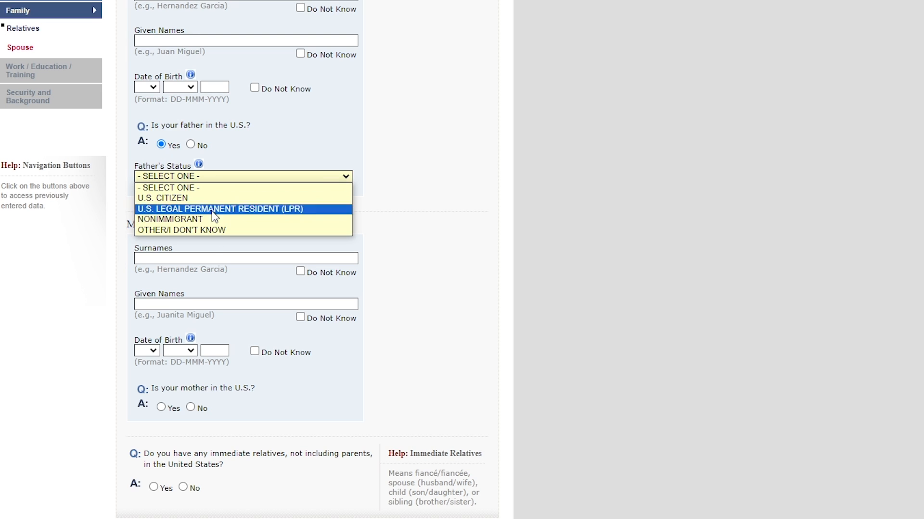
left_click(190, 144)
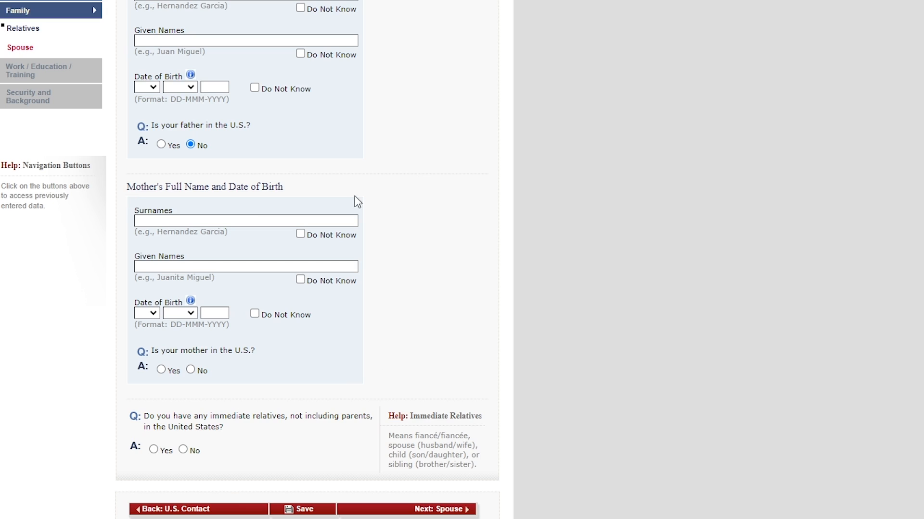
- Answer Yes to having immediate relatives, not including parents, in the United States, and look over the spouse information fields
scroll(345, 194, "down", 1)
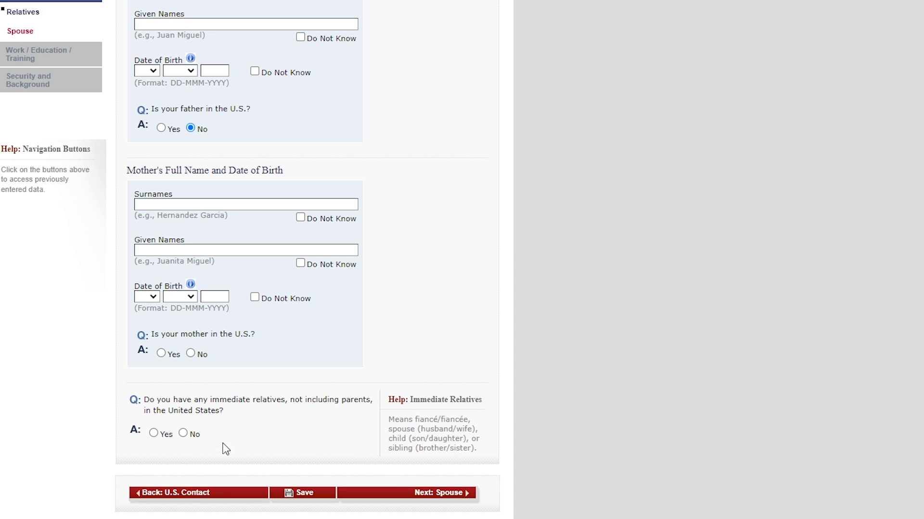
left_click(153, 433)
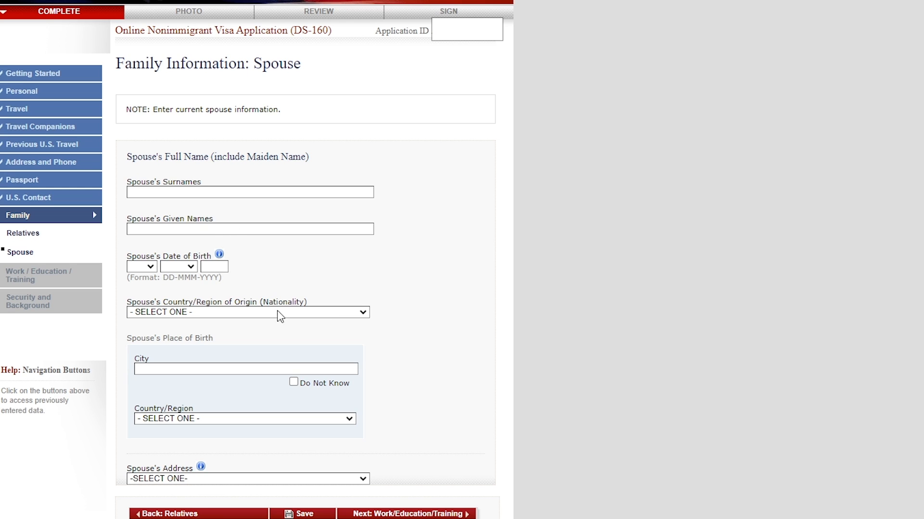
scroll(295, 314, "down", 1)
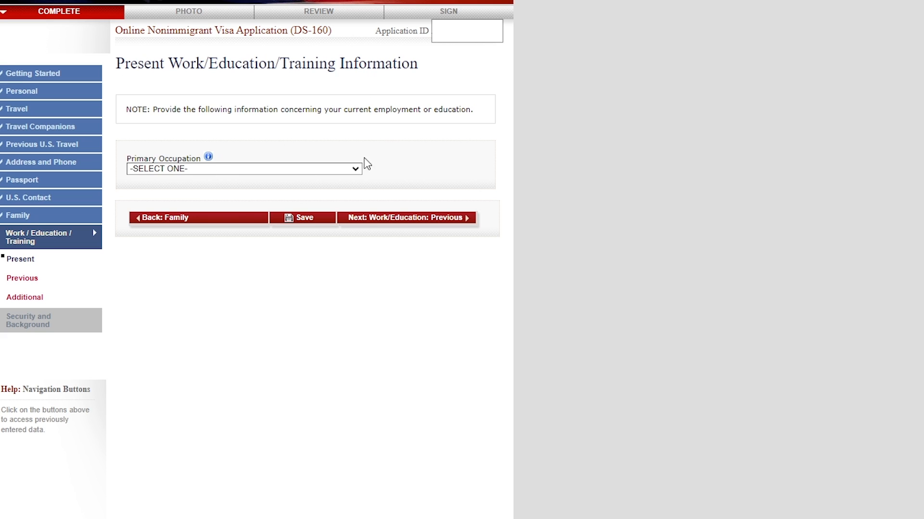
- Set the primary occupation to MEDICAL/HEALTH and review the present employer or school fields
left_click(186, 169)
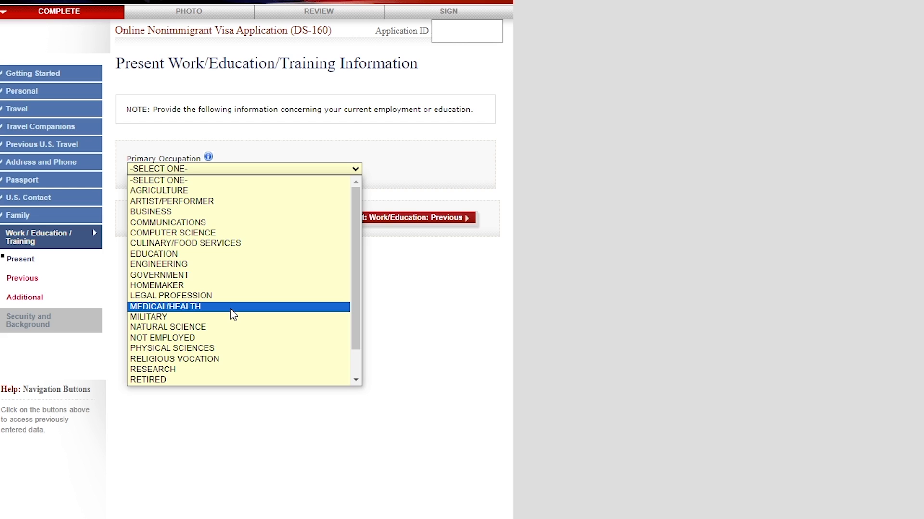
left_click(169, 308)
scroll(239, 50, "down", 3)
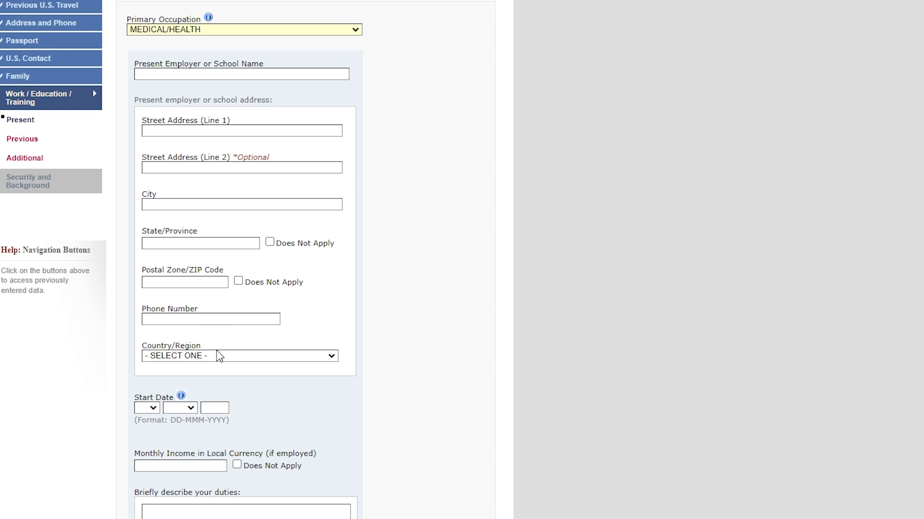
scroll(216, 354, "down", 3)
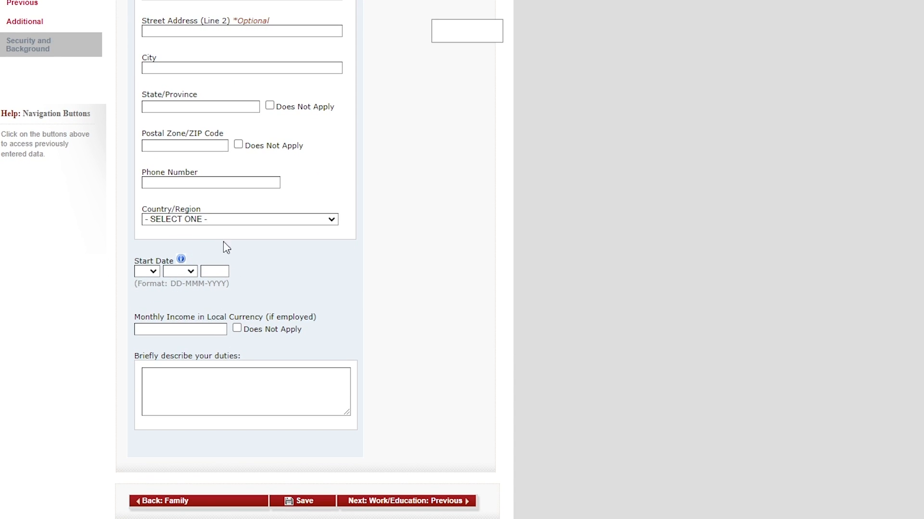
scroll(197, 284, "up", 1)
scroll(198, 284, "up", 4)
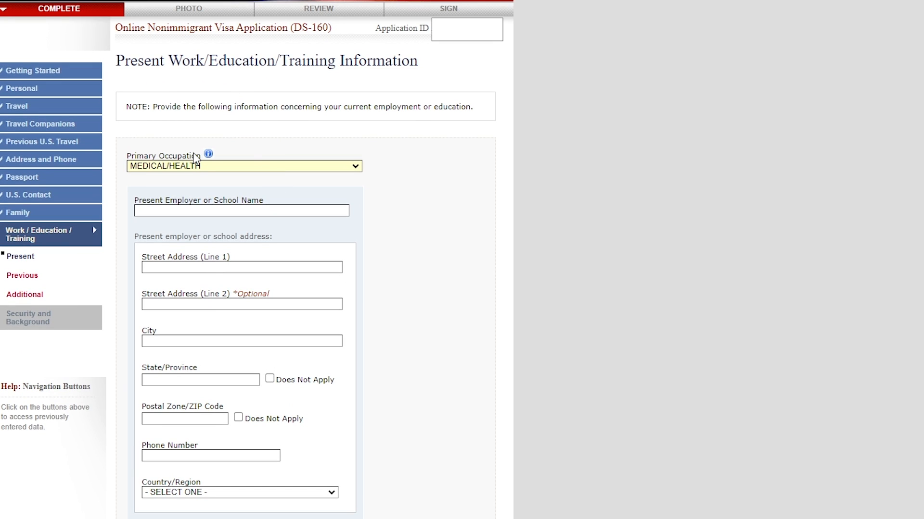
scroll(196, 161, "down", 5)
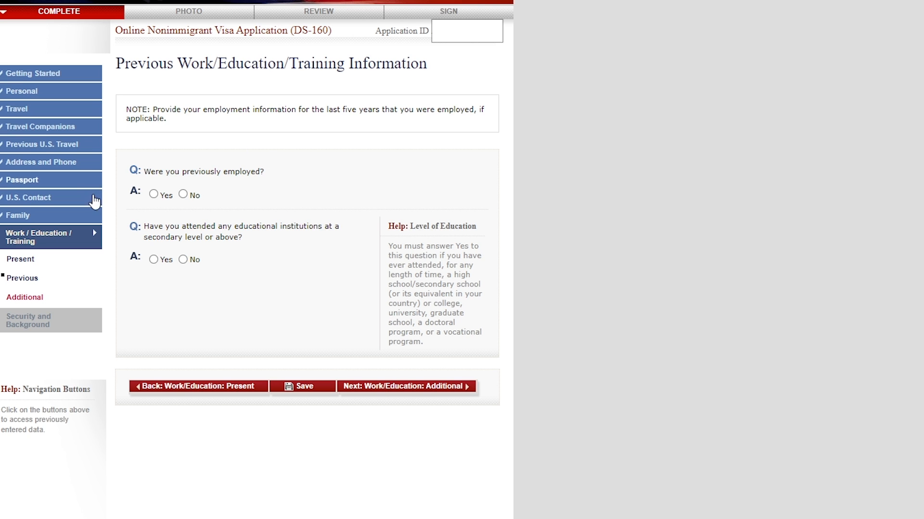
- Answer Yes to being previously employed and review the employer and employment information fields
left_click(153, 194)
scroll(235, 225, "down", 3)
scroll(236, 223, "down", 5)
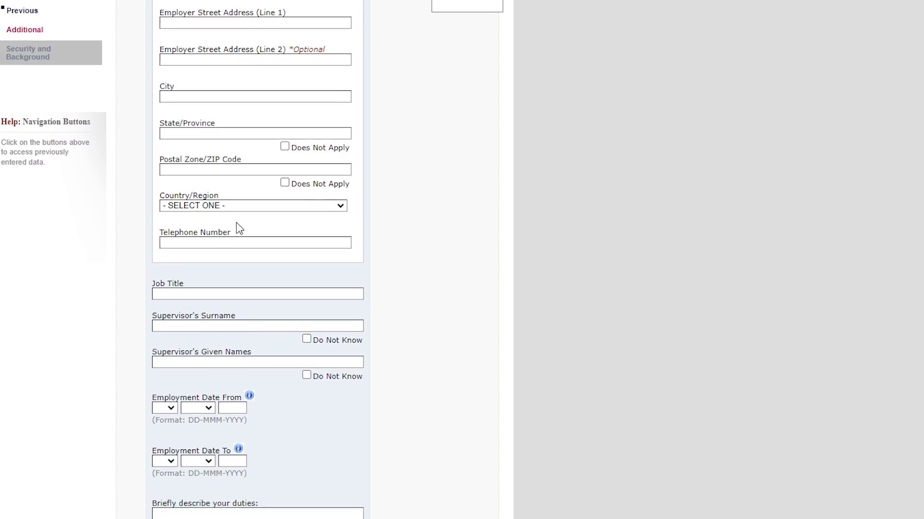
scroll(318, 152, "up", 3)
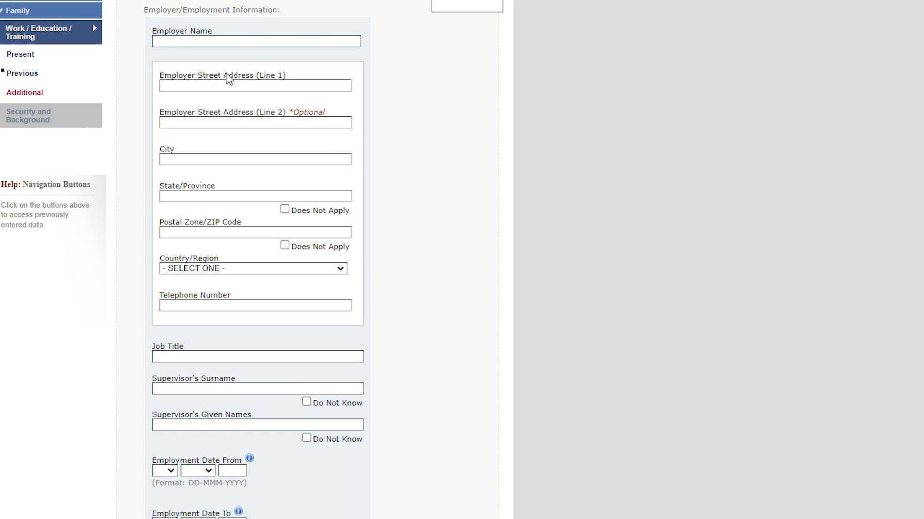
scroll(253, 189, "down", 4)
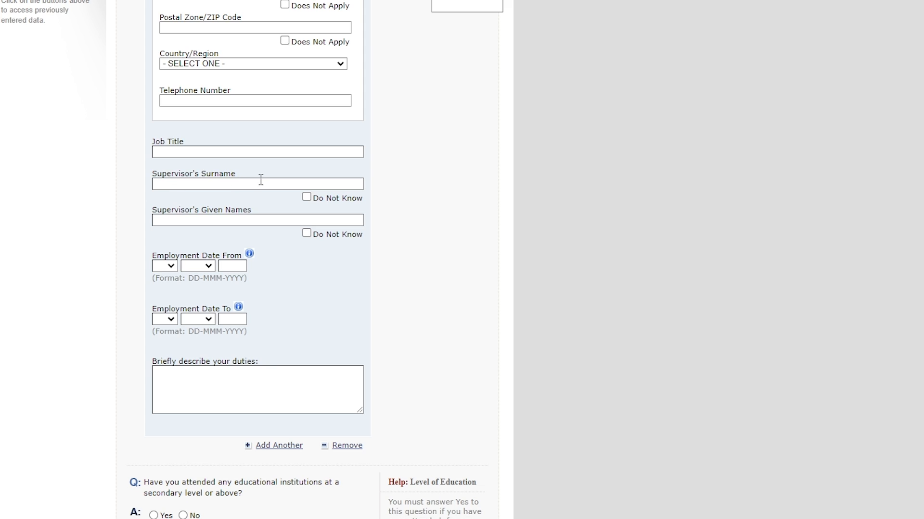
scroll(245, 183, "down", 1)
scroll(250, 184, "down", 2)
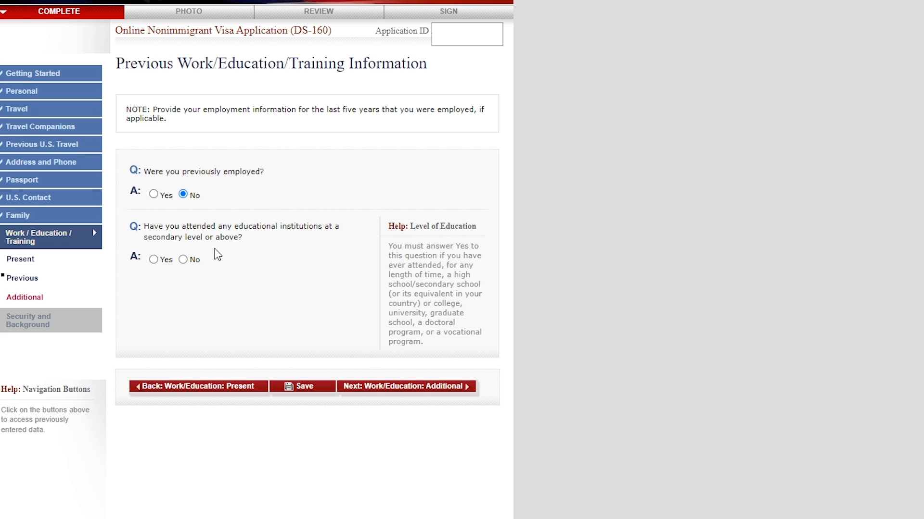
- Answer Yes to attending educational institutions at a secondary level or above, and continue to the Additional Work/Education/Training page
left_click(153, 260)
scroll(254, 254, "down", 4)
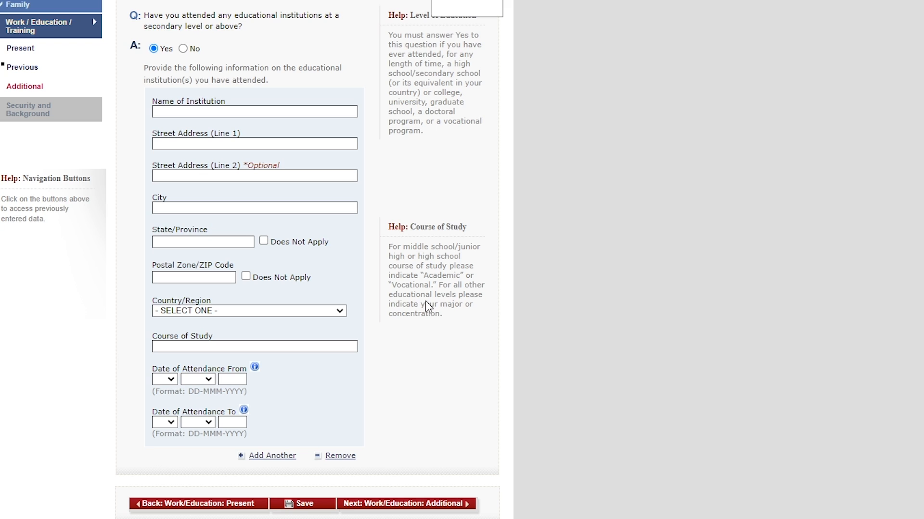
left_click(399, 503)
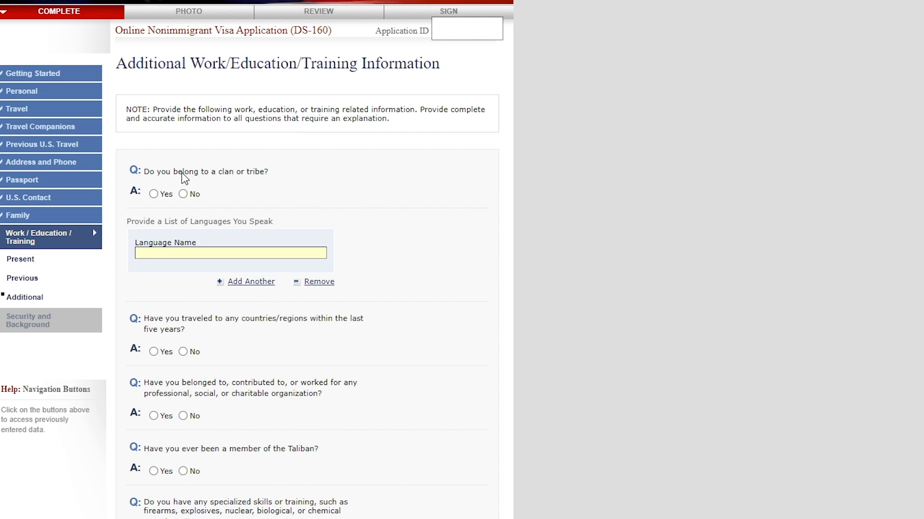
- View the clan or tribe name field, and answer No to belonging to a clan or tribe
scroll(190, 168, "down", 2)
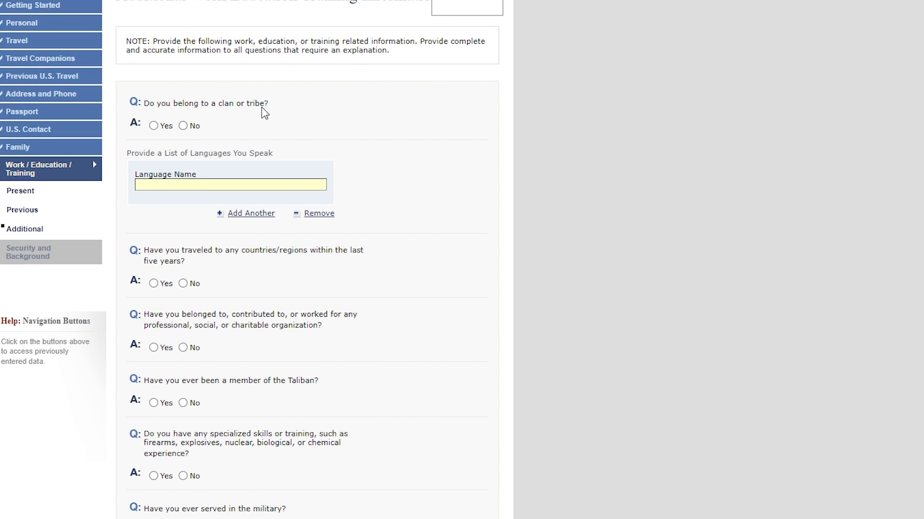
left_click(154, 125)
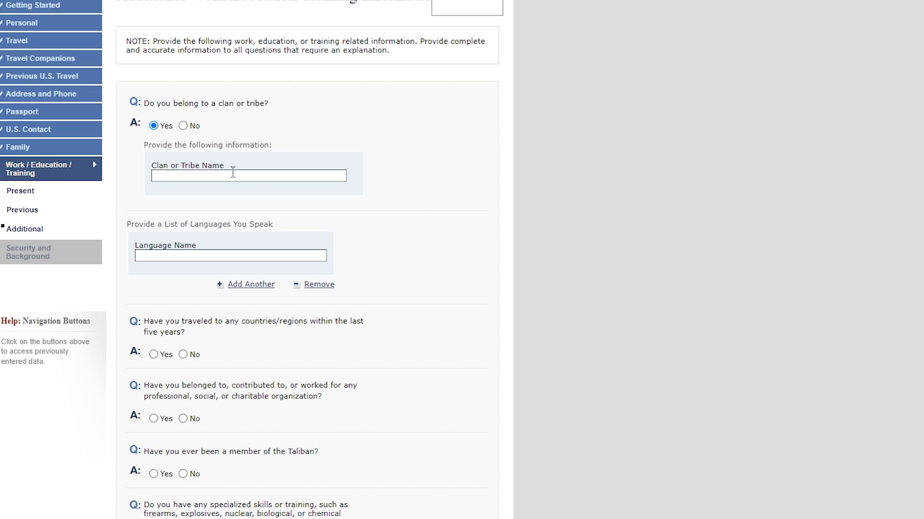
left_click(183, 125)
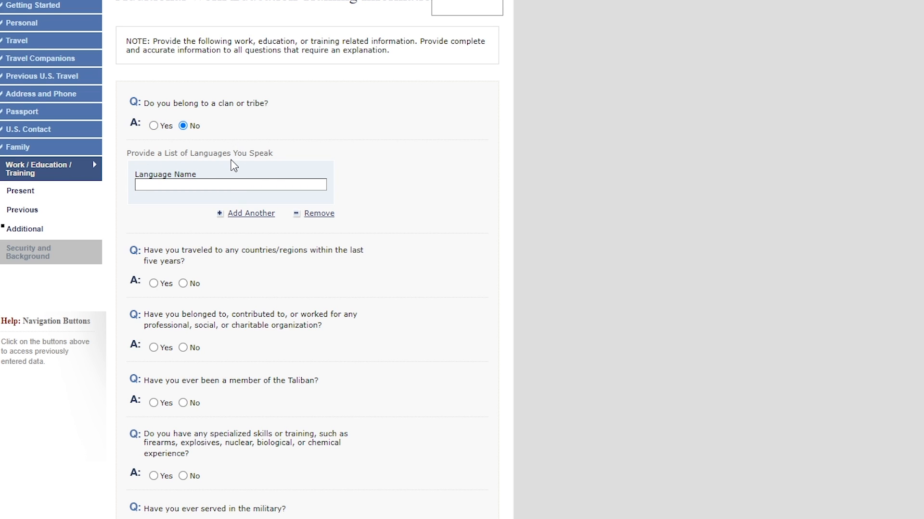
- Answer Yes to traveling within the last five years, choose AFGHANISTAN as a visited country, and add another country entry
scroll(239, 211, "down", 3)
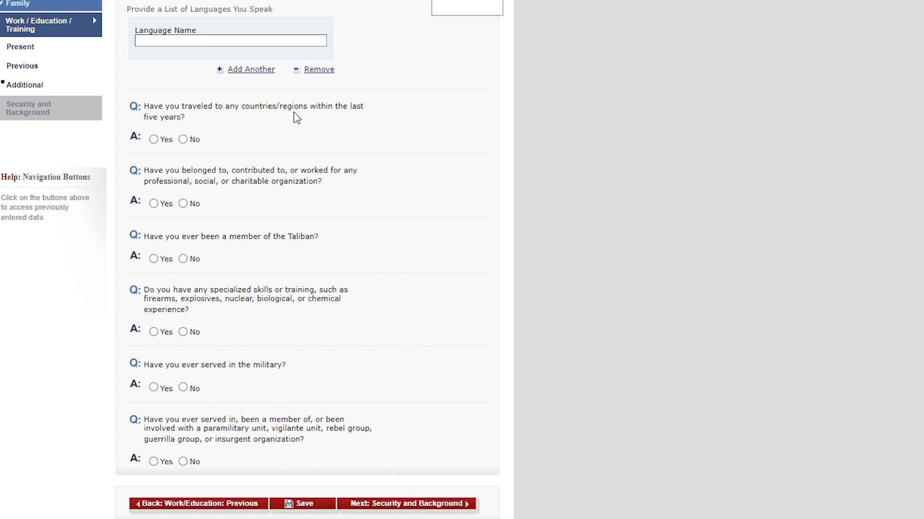
left_click(154, 140)
scroll(236, 153, "down", 5)
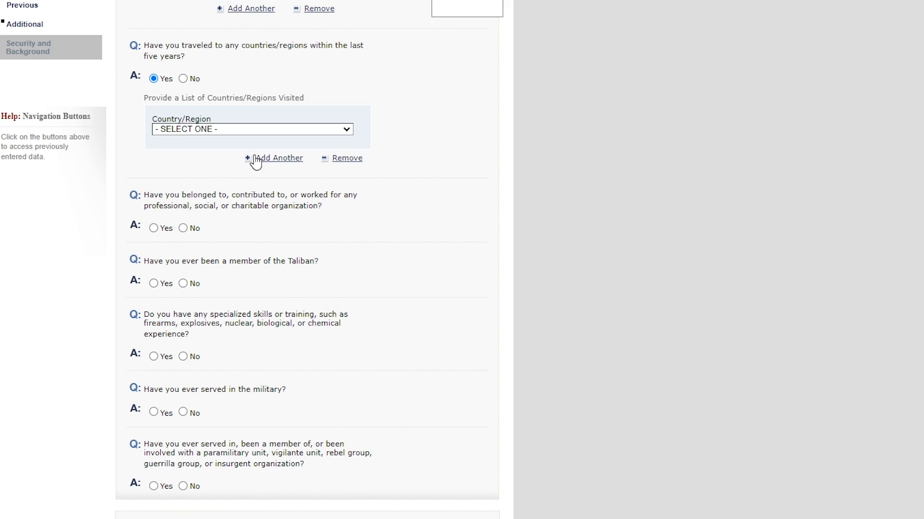
left_click(219, 130)
left_click(206, 151)
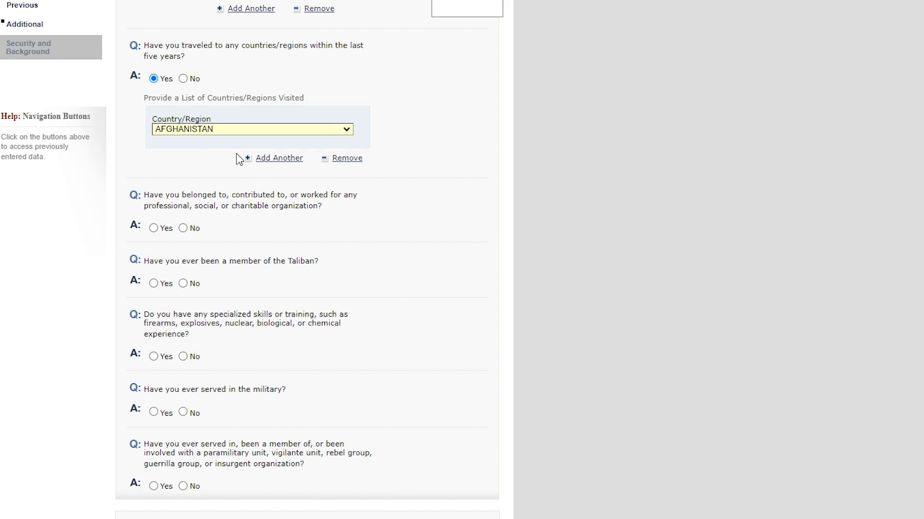
left_click(281, 161)
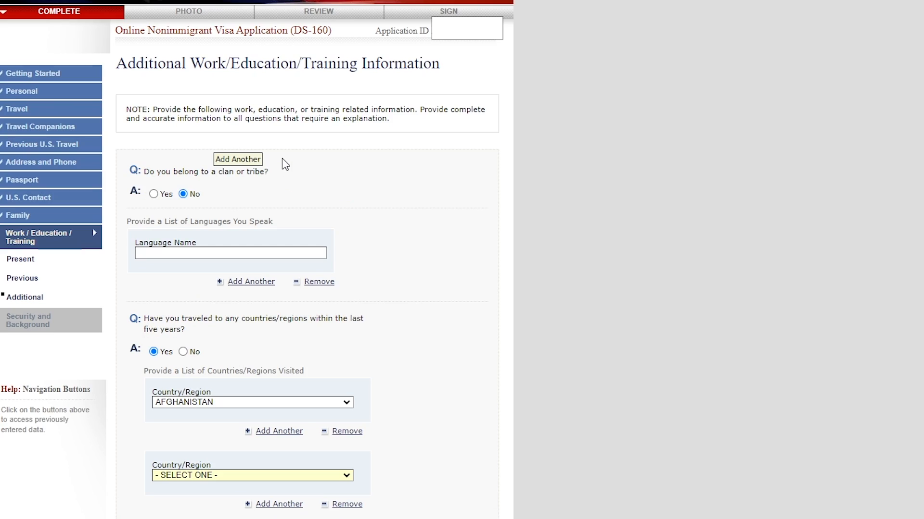
scroll(283, 165, "down", 2)
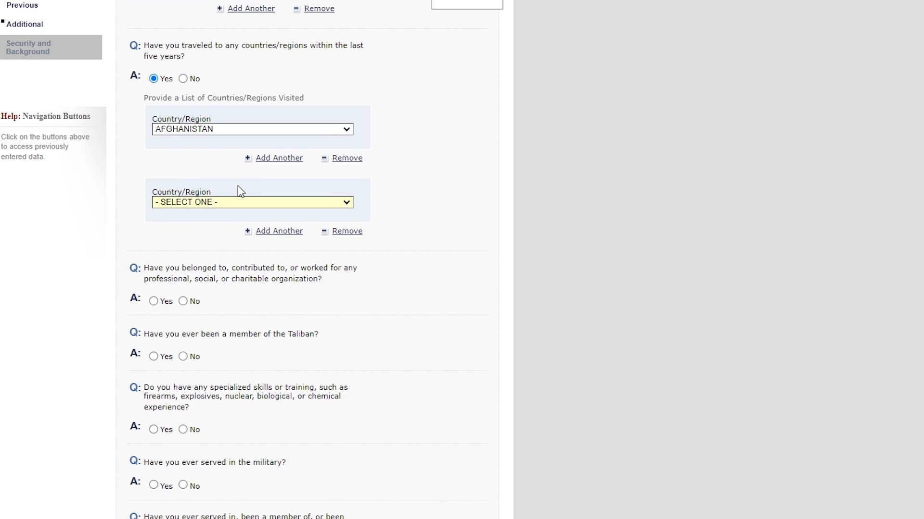
- Answer Yes to the professional, social, or charitable organization question and to the Taliban membership question
scroll(243, 191, "down", 2)
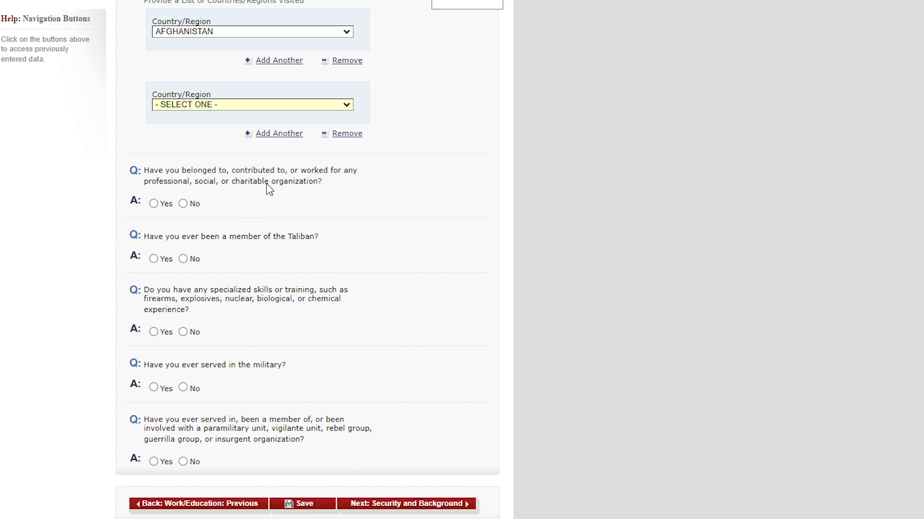
left_click(154, 203)
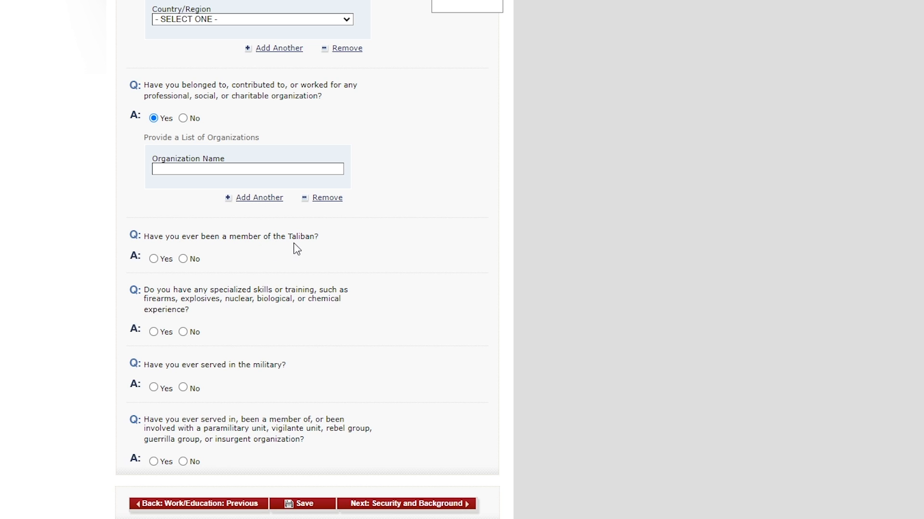
left_click(154, 259)
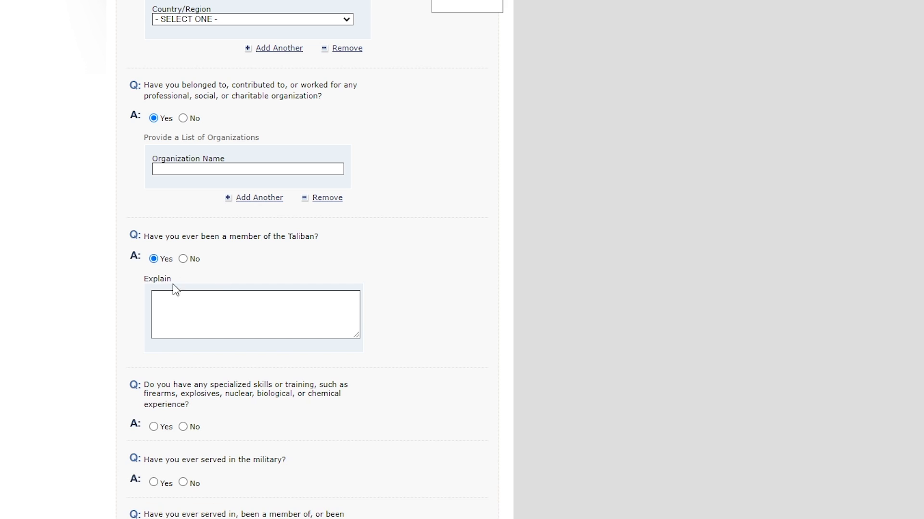
- Answer No to the Taliban membership question and No to having specialized skills or training, after viewing the latter's explanation field
left_click(183, 260)
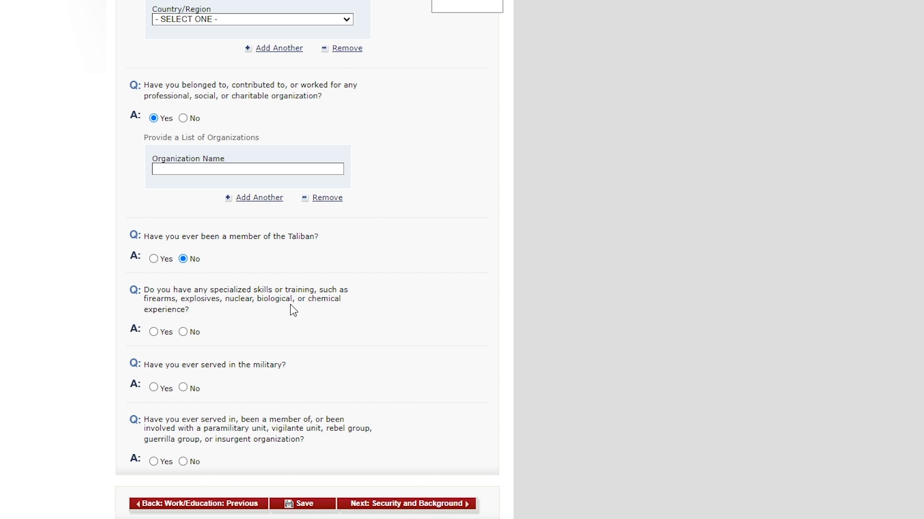
left_click(154, 332)
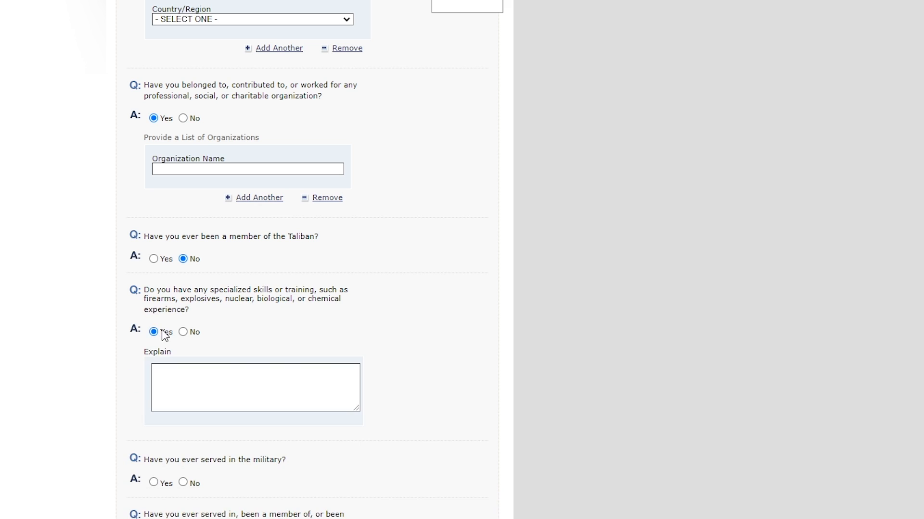
left_click(183, 332)
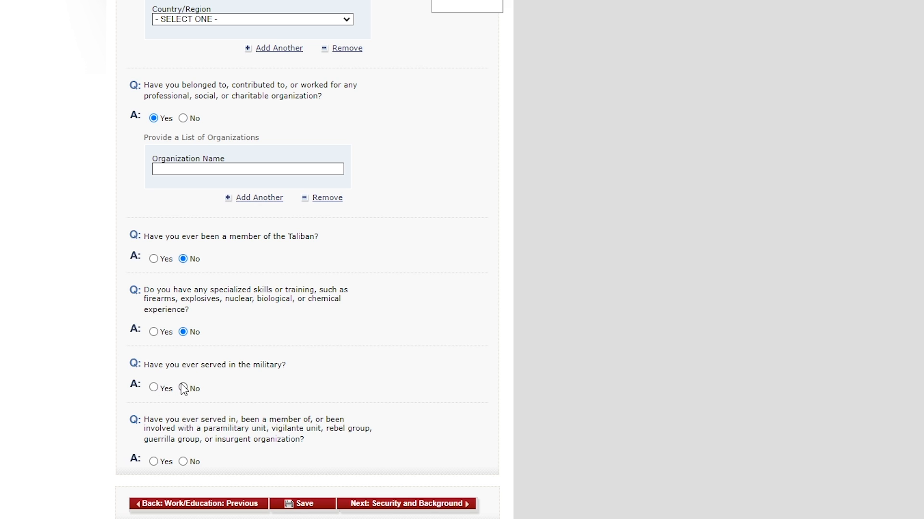
- View the military service detail fields, and answer No to having ever served in the military
left_click(153, 387)
scroll(212, 356, "down", 6)
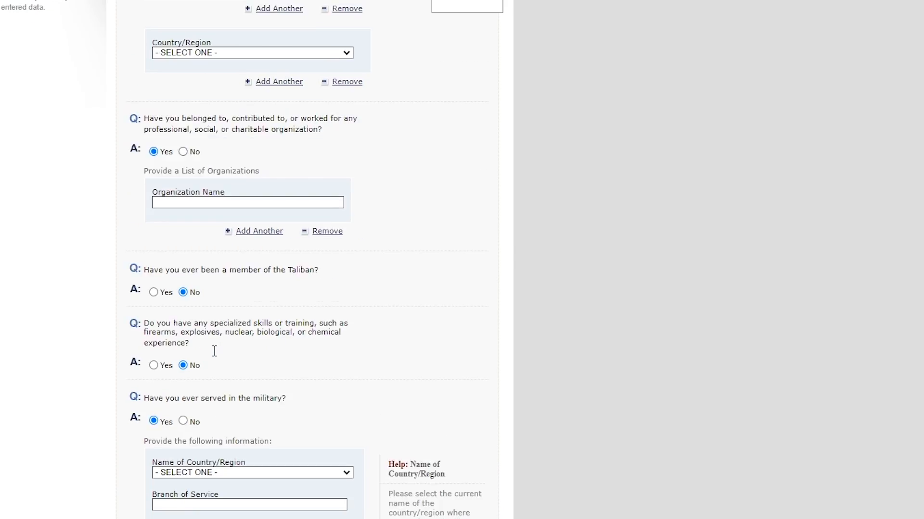
scroll(214, 347, "down", 3)
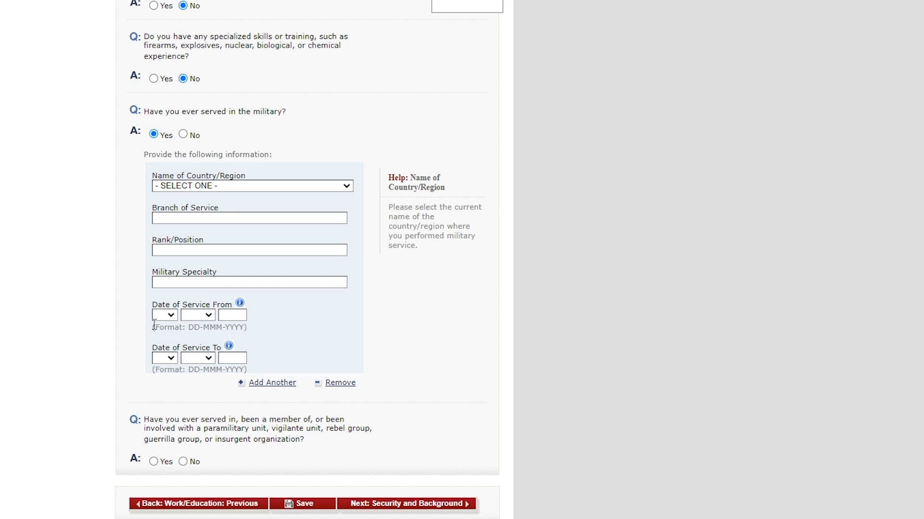
left_click(183, 135)
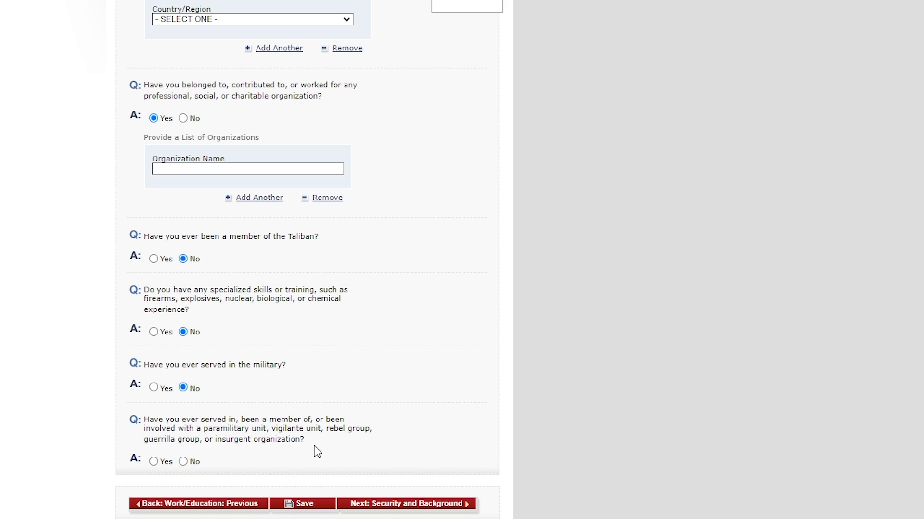
- View the explanation field of the paramilitary or insurgent organization question, and answer it No
left_click(153, 462)
scroll(258, 449, "down", 2)
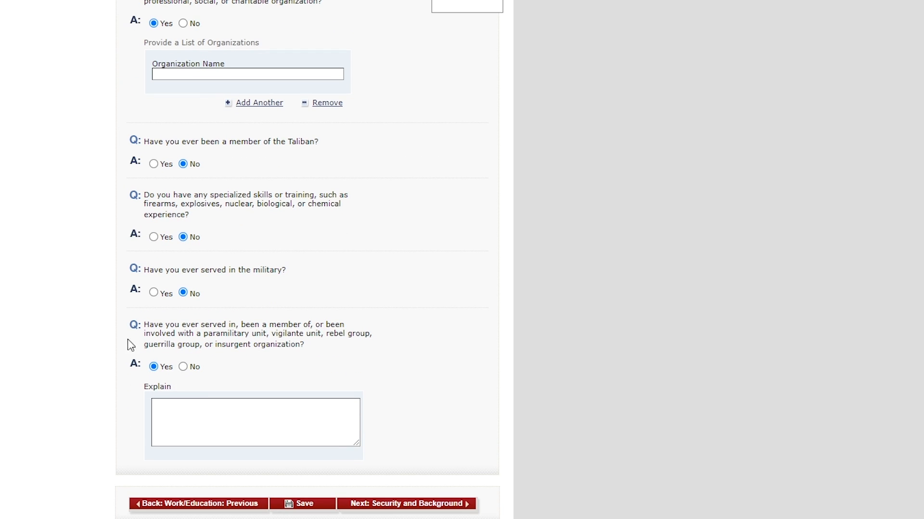
left_click(192, 374)
- Continue to Security and Background: Part 1 and answer No to the communicable disease question
left_click(382, 505)
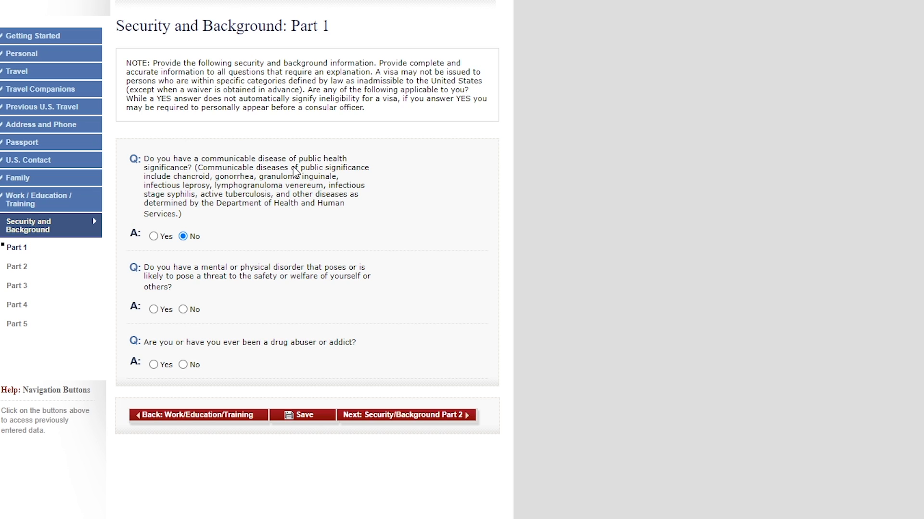
left_click(155, 236)
left_click(183, 237)
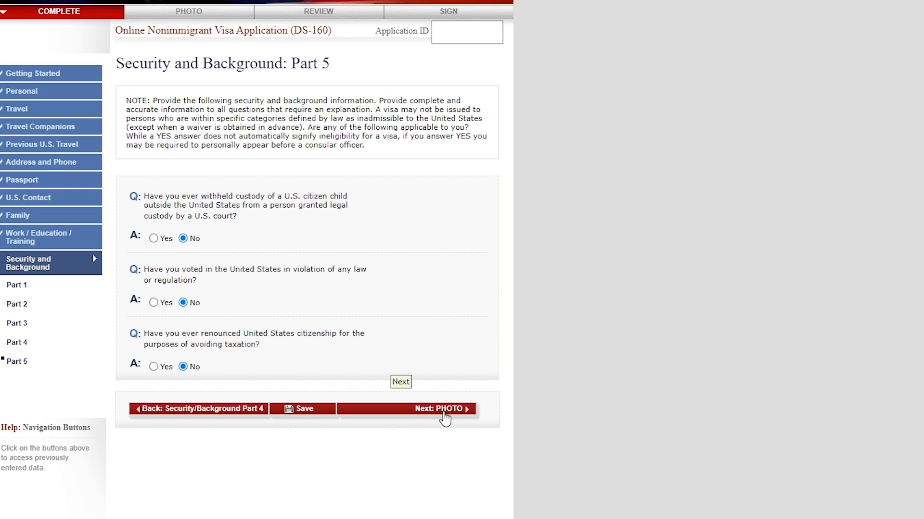
- Continue from Security and Background: Part 5 to the photo upload page, and open the Department of State's image requirements
left_click(446, 418)
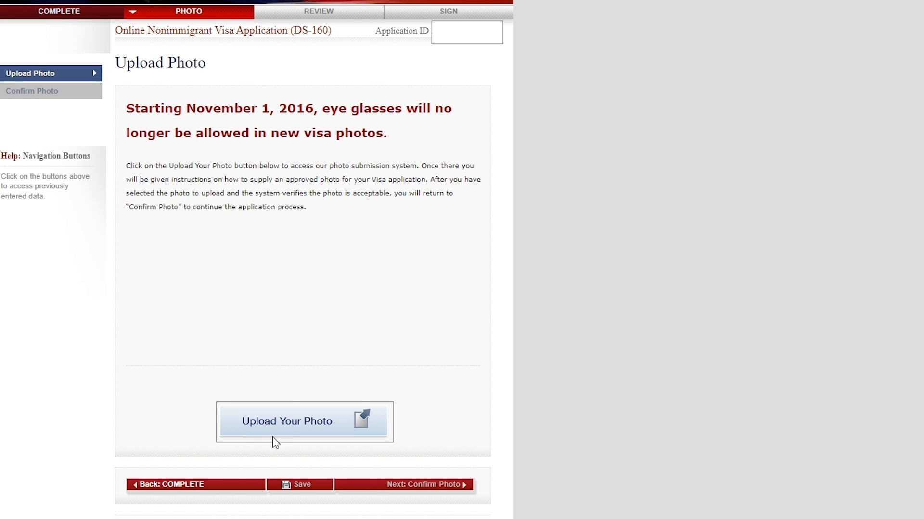
left_click(297, 419)
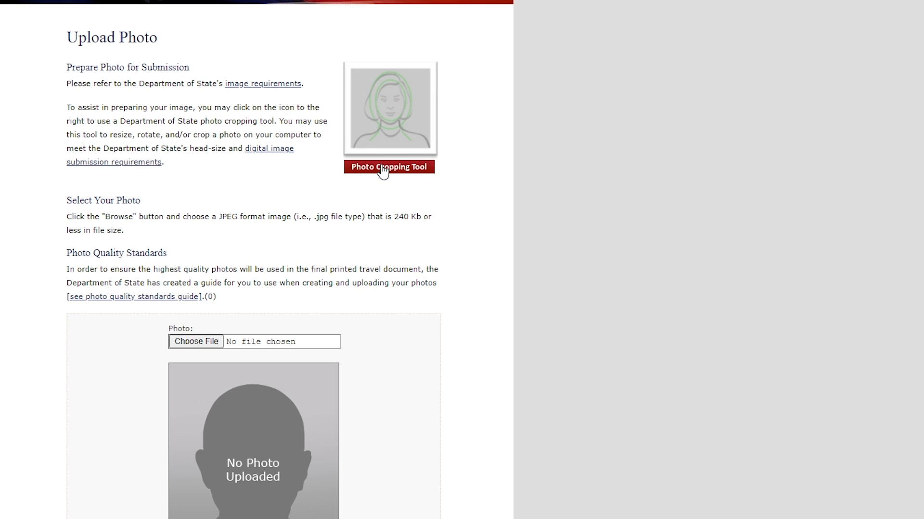
right_click(265, 85)
left_click(273, 93)
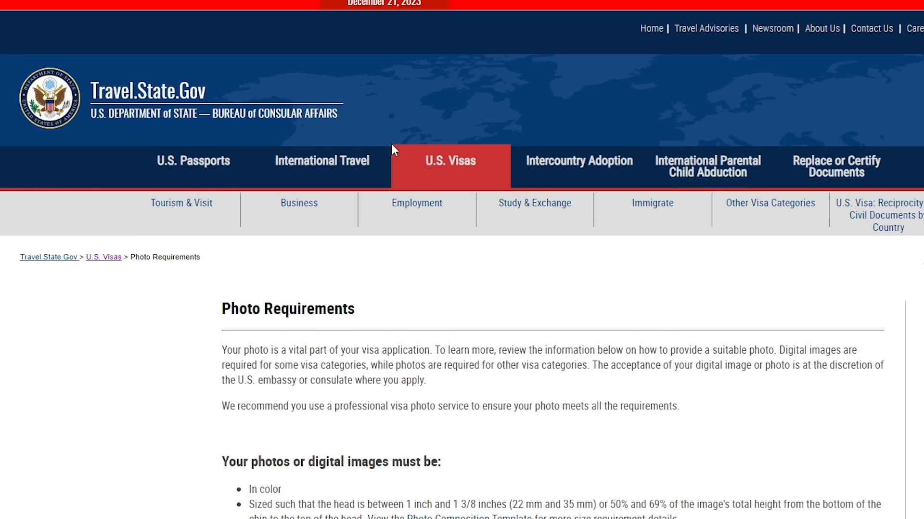
- Examine the Photo Requirements page for the general photo rules, the additional nonimmigrant visa requirements and the print size
scroll(391, 143, "down", 2)
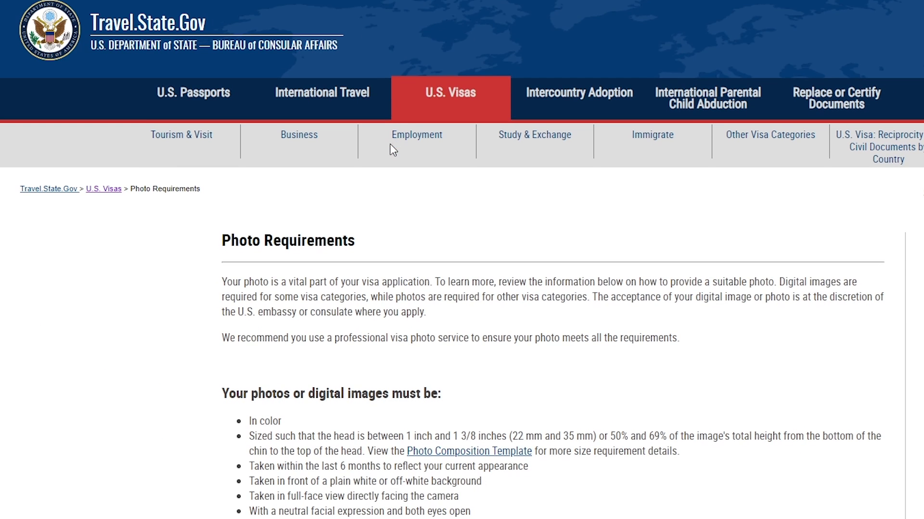
scroll(390, 144, "down", 7)
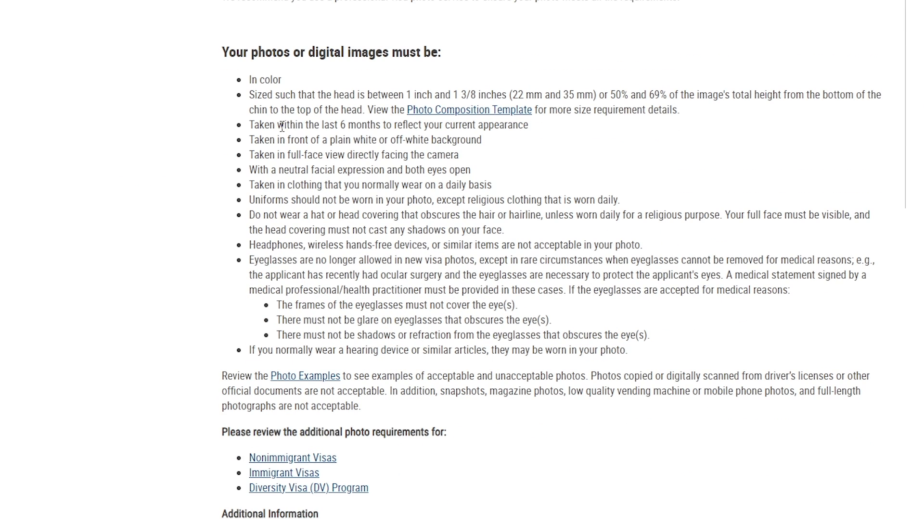
left_click_drag(283, 125, 366, 126)
left_click(337, 116)
scroll(338, 111, "down", 2)
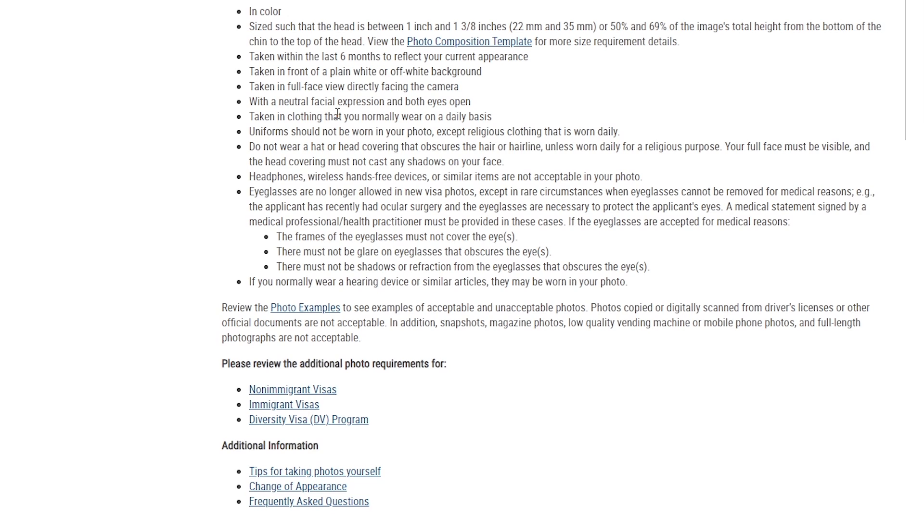
scroll(337, 113, "down", 2)
scroll(338, 113, "down", 14)
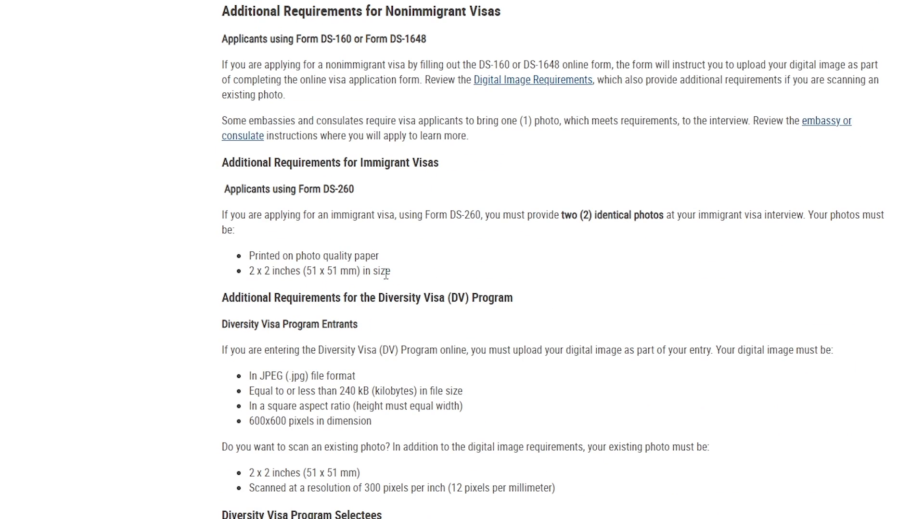
left_click_drag(252, 271, 302, 271)
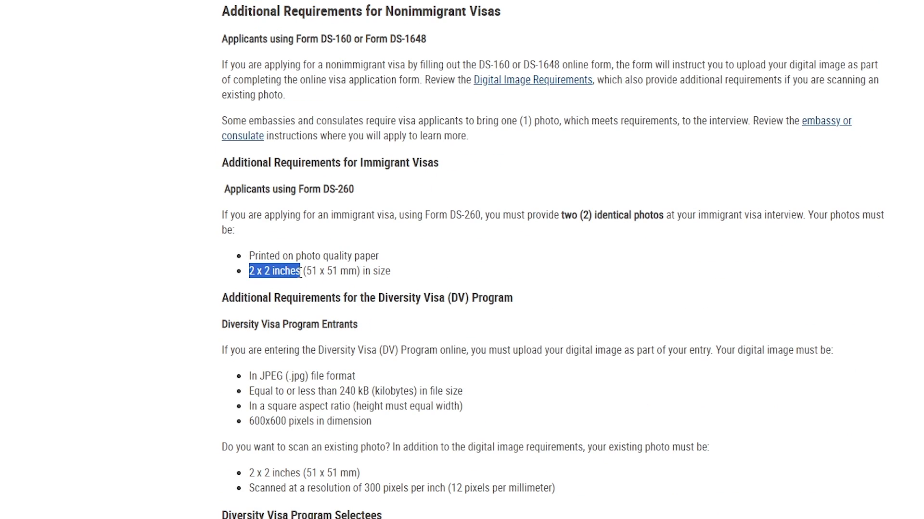
left_click(304, 271)
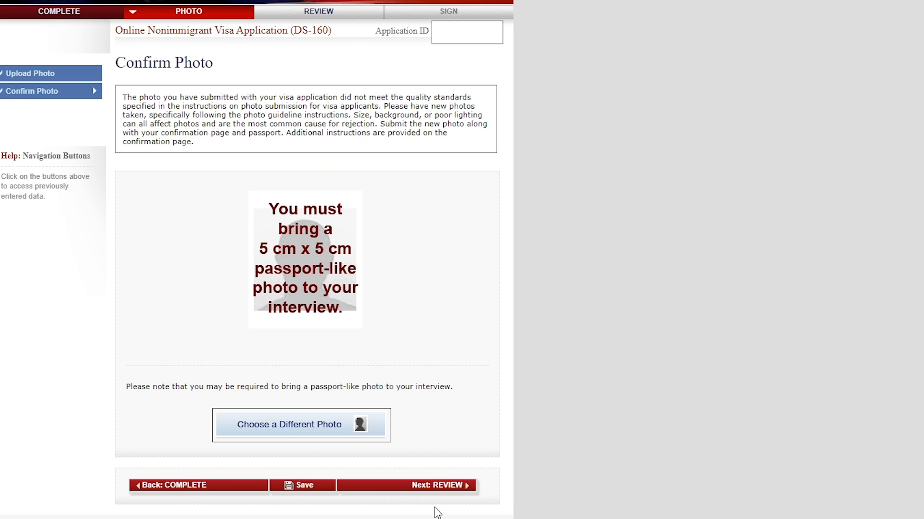
- Continue from the Confirm Photo page to the Review section
left_click(447, 487)
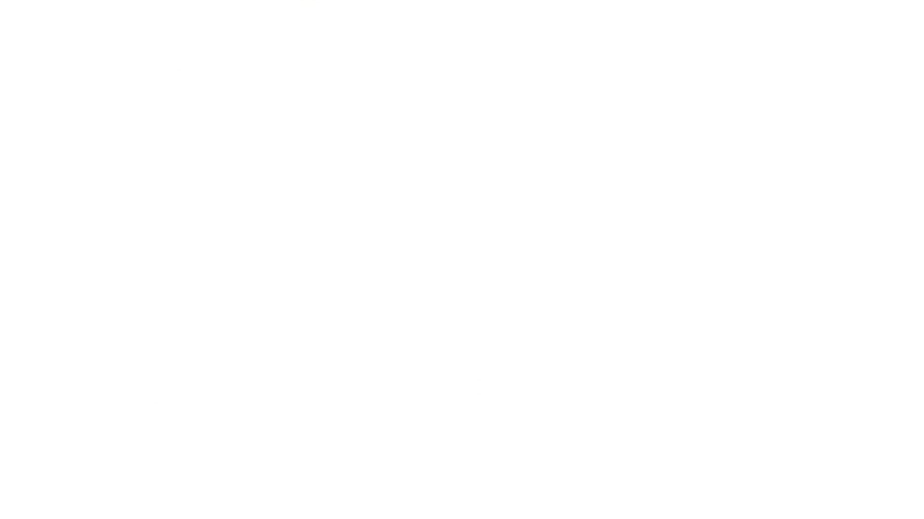
- Search the web for "us visa application from canada"
type("us vis")
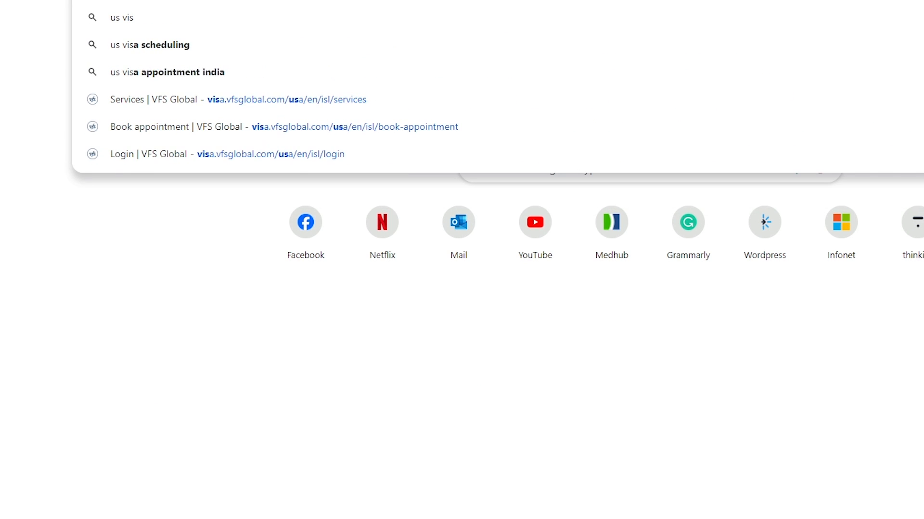
type("a application from canada")
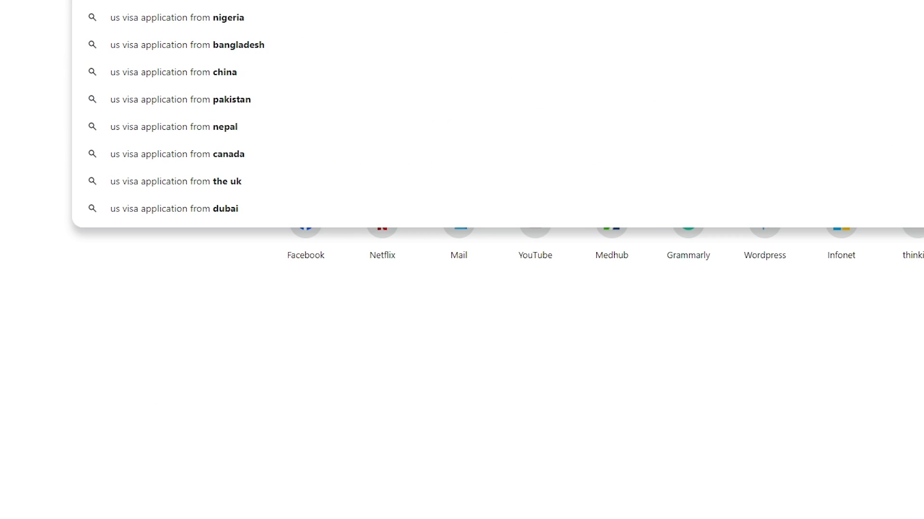
key("Return")
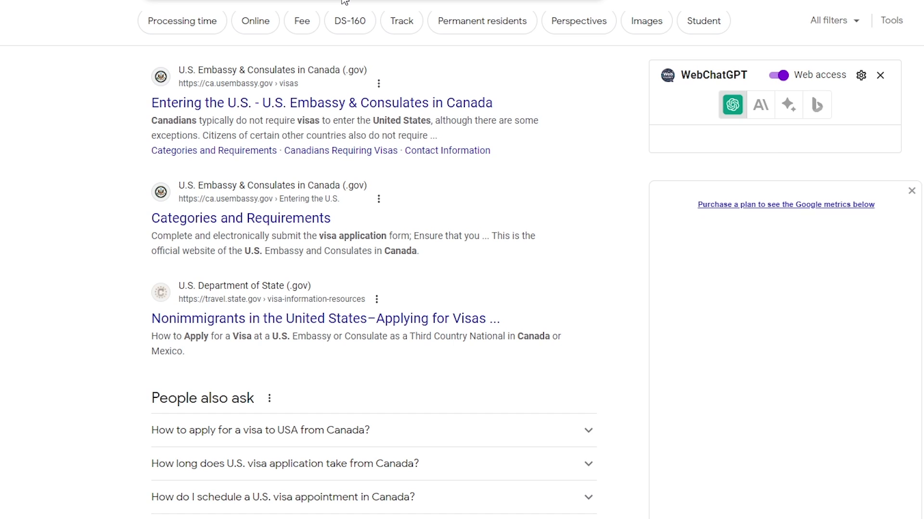
- Open the U.S. Embassy in Canada results "Entering the U.S." and "Categories and Requirements" separately, and switch to the latter page
right_click(183, 107)
left_click(245, 123)
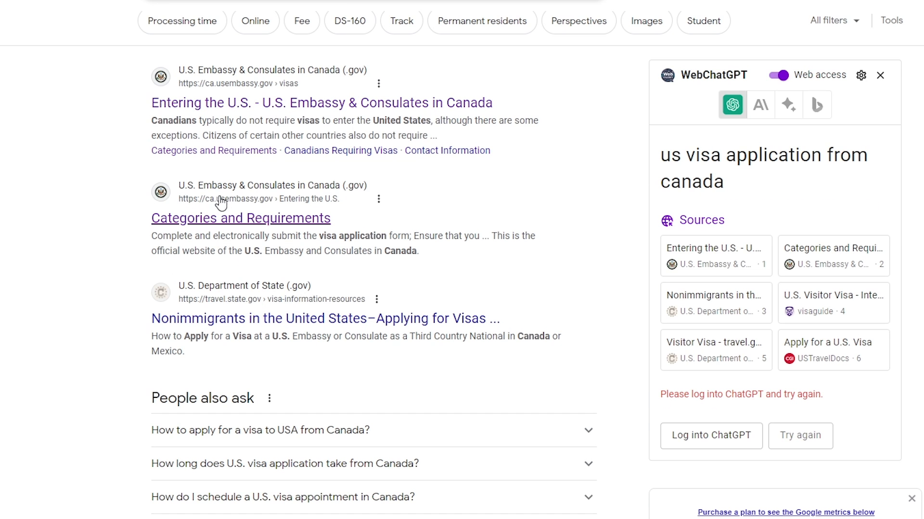
right_click(238, 218)
left_click(283, 232)
left_click(611, 1)
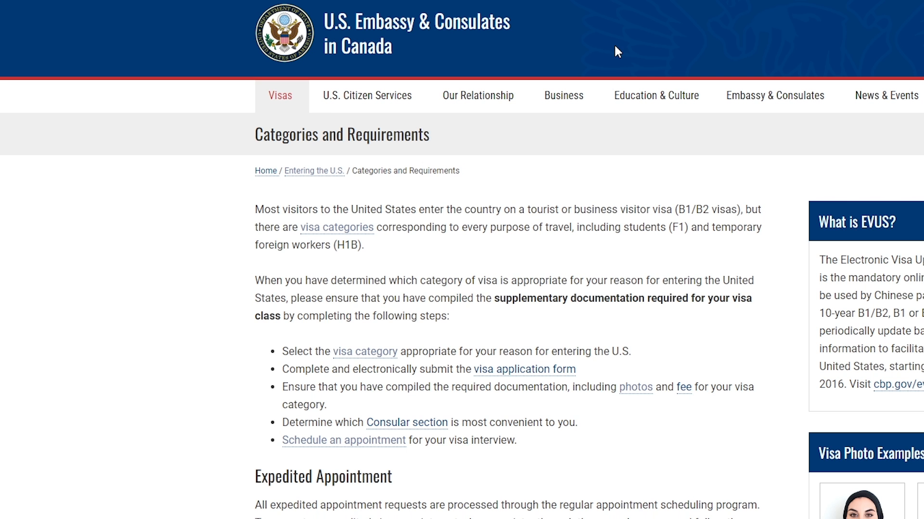
- Review the application steps on the Categories and Requirements page and open the visa interview appointment scheduling site
scroll(615, 53, "down", 7)
scroll(618, 53, "up", 3)
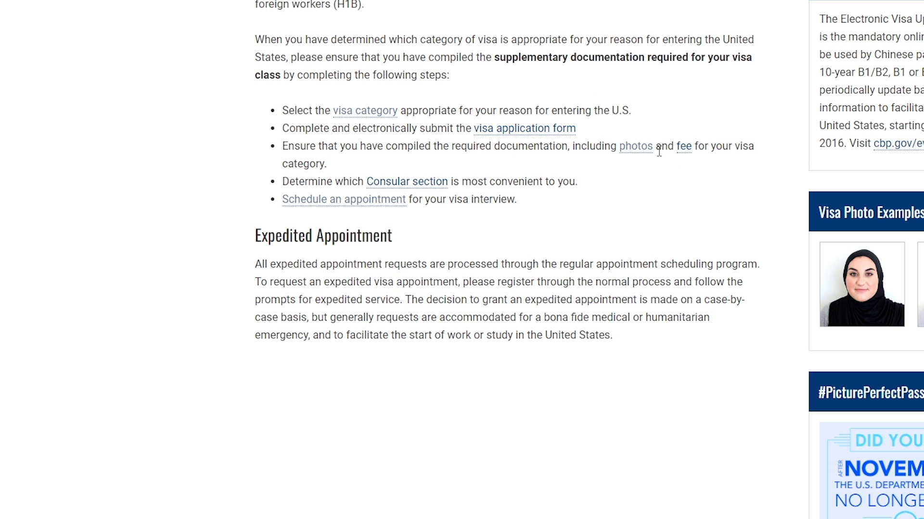
left_click(360, 200)
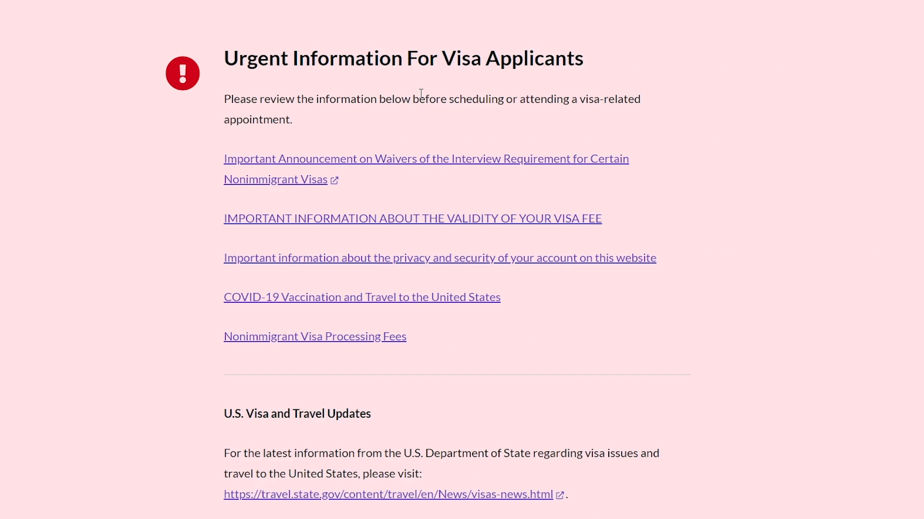
- Look over the urgent information for visa applicants, and start a new application on the Canada visa appointment site
scroll(421, 93, "down", 3)
scroll(421, 96, "up", 3)
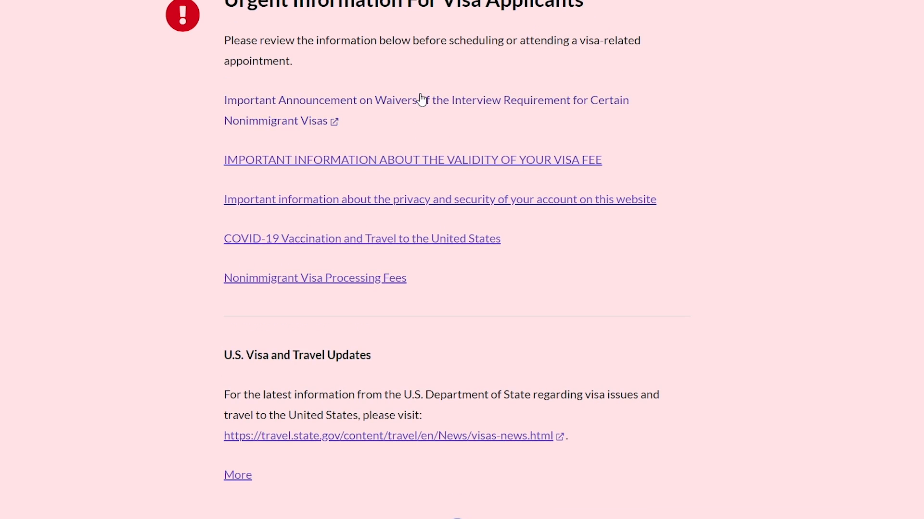
scroll(475, 104, "down", 4)
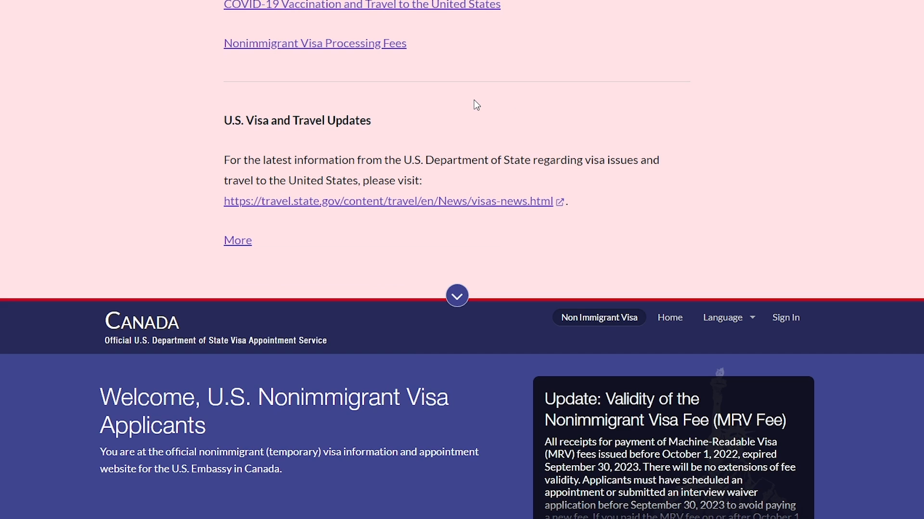
scroll(474, 104, "down", 6)
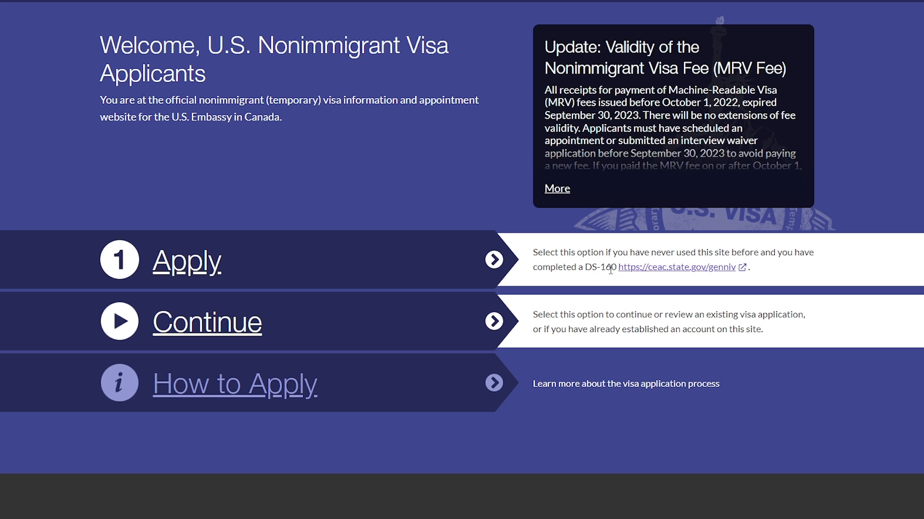
left_click(197, 264)
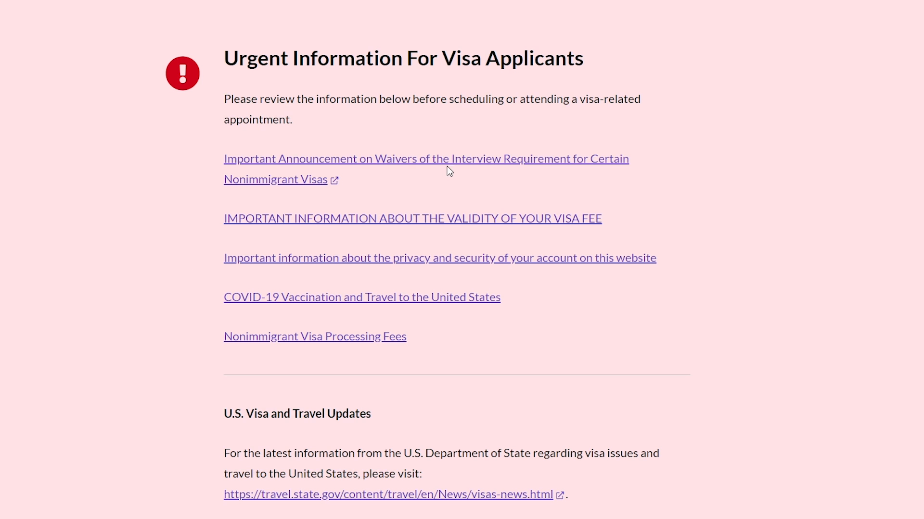
- Choose the Non Canadian Citizen residing in Canada who has completed the DS-160 option, and continue
scroll(453, 164, "down", 12)
scroll(457, 160, "down", 2)
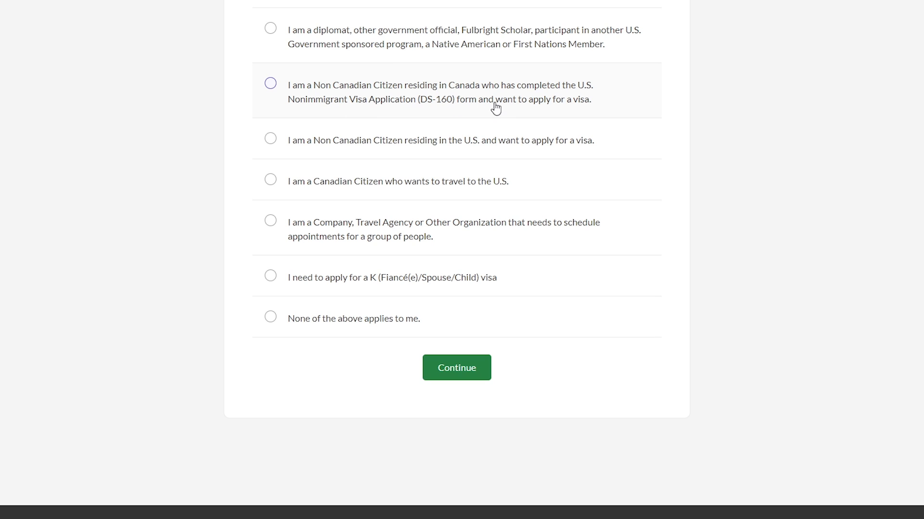
left_click(271, 91)
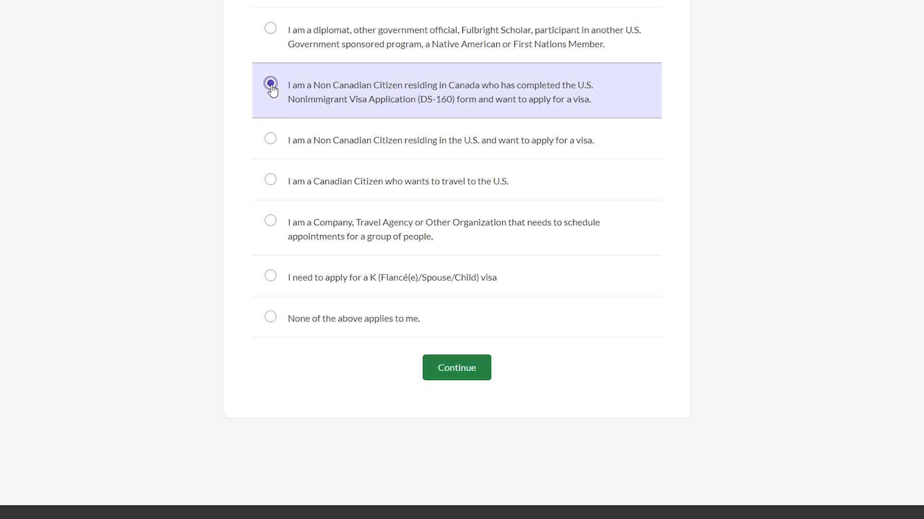
left_click(462, 373)
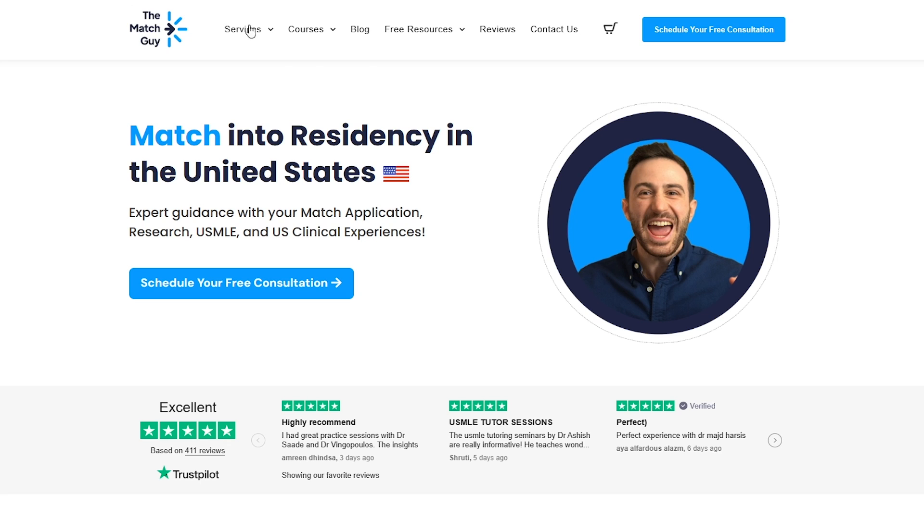
- Switch to The Match Guy website and look through its lists of services and courses
mouse_move(250, 31)
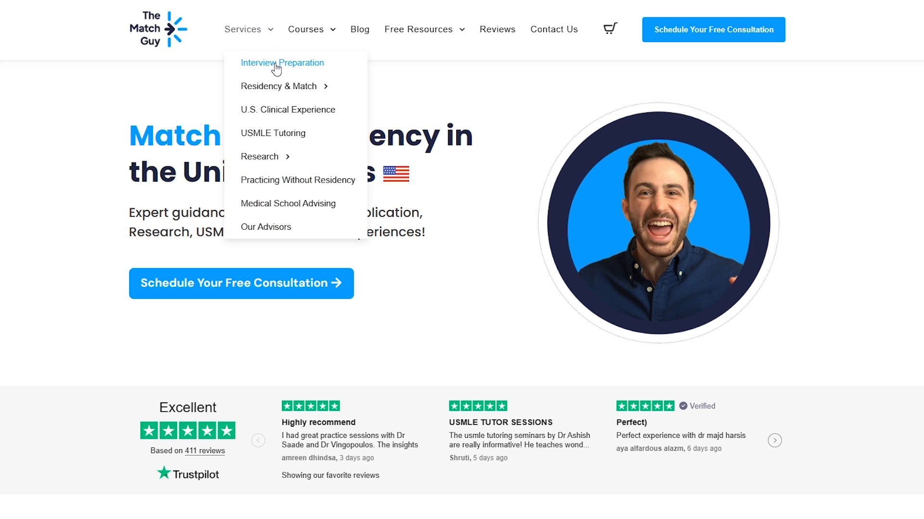
mouse_move(280, 85)
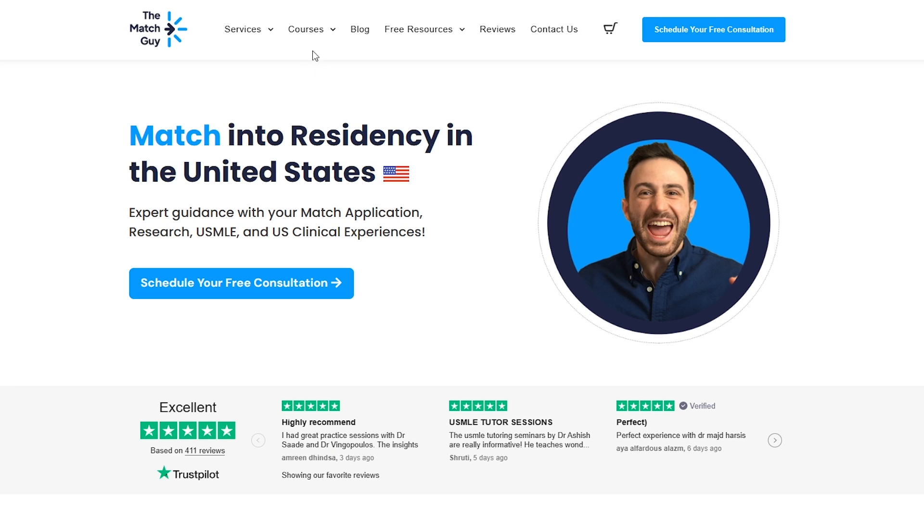
scroll(313, 51, "down", 1)
mouse_move(302, 19)
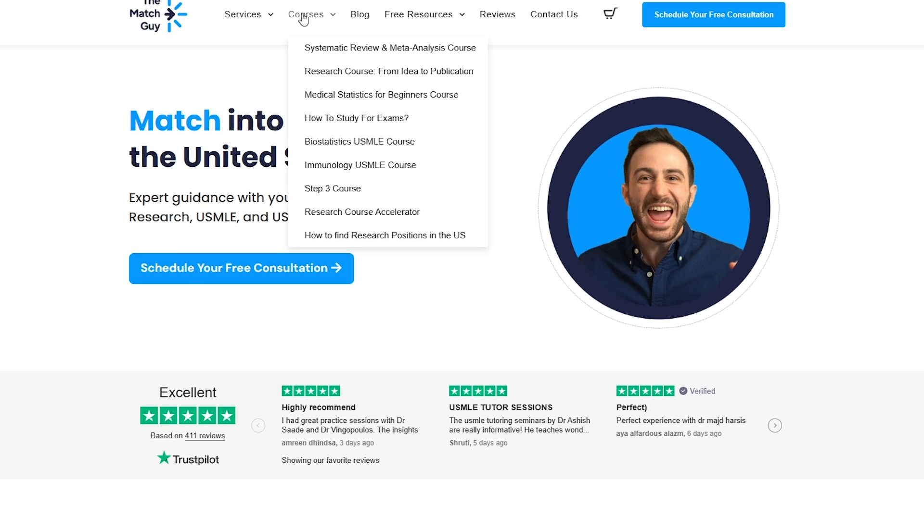